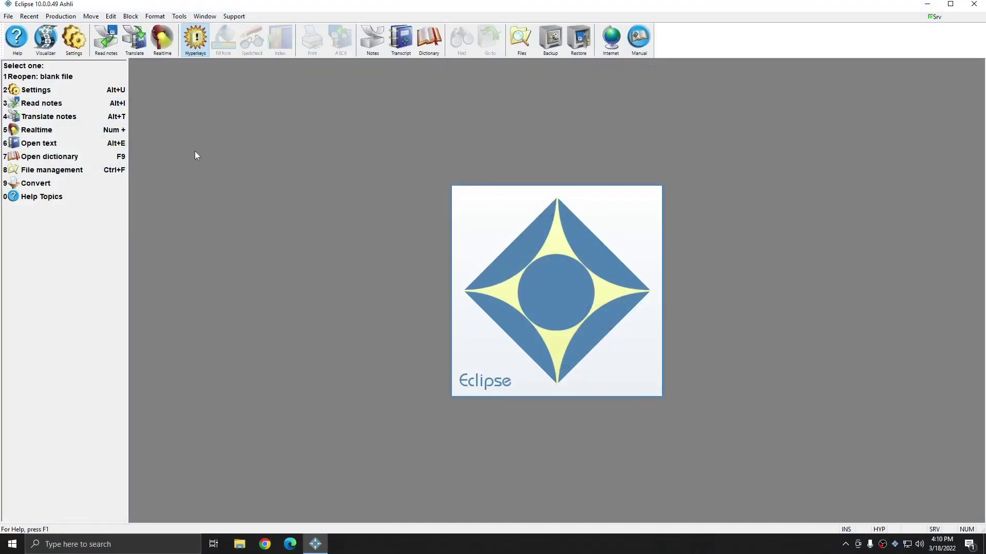
- Open the Master Speaker list from the Translate page of User settings
{"action": "left_click", "coordinate": [79, 55]}
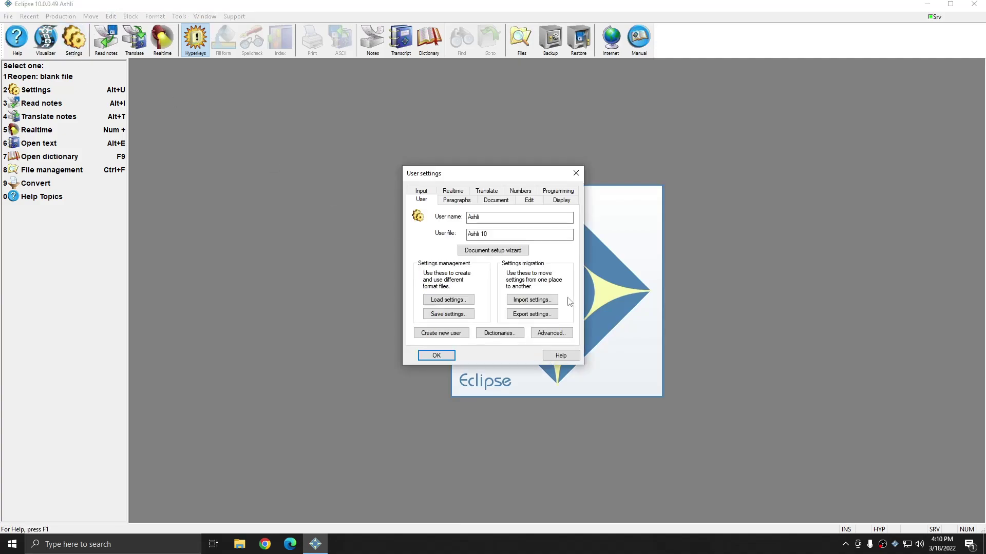
{"action": "left_click", "coordinate": [481, 192]}
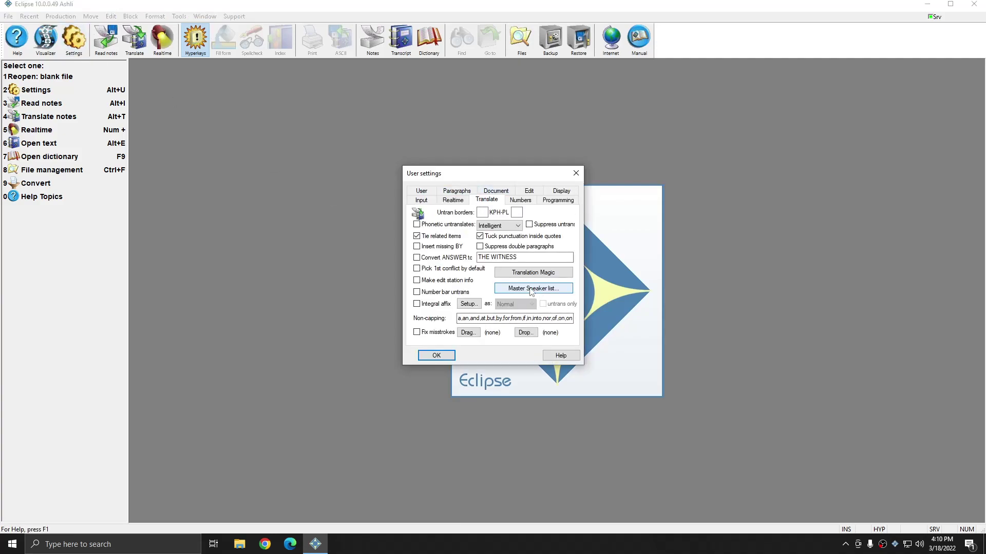
{"action": "left_click", "coordinate": [548, 289]}
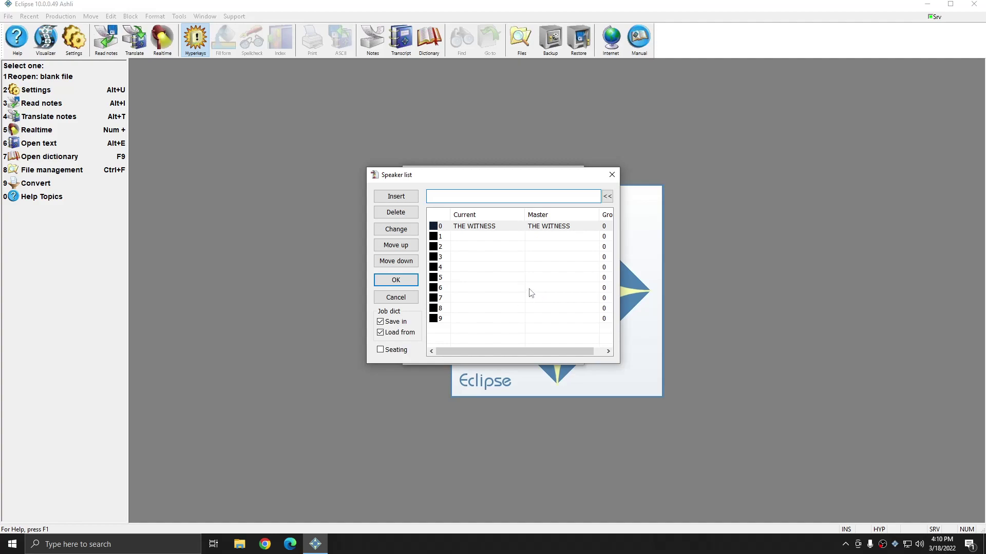
- Check empty speaker rows 1–5 and leave row 1 selected
{"action": "left_click", "coordinate": [552, 237]}
{"action": "left_click", "coordinate": [549, 247]}
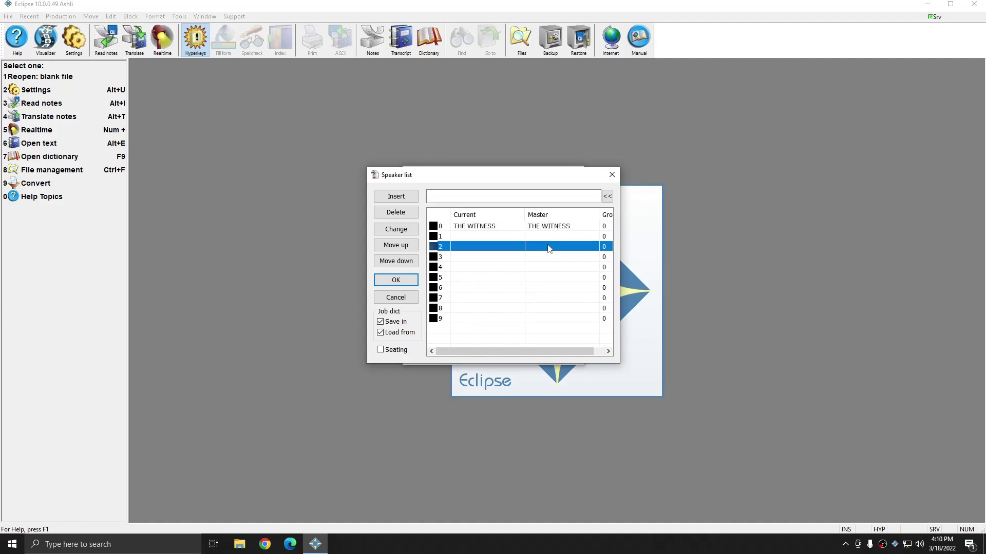
{"action": "left_click", "coordinate": [545, 258]}
{"action": "left_click", "coordinate": [545, 267]}
{"action": "left_click", "coordinate": [546, 277]}
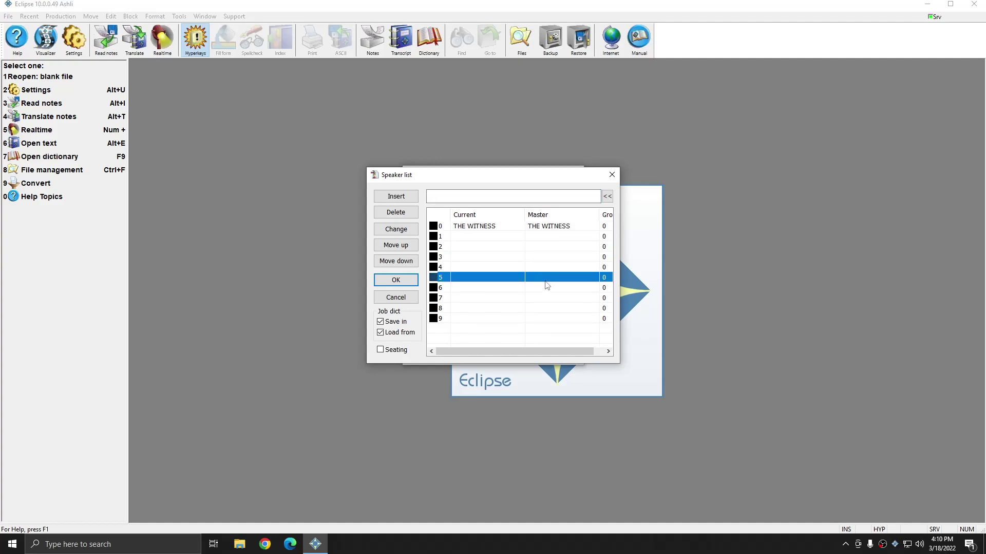
{"action": "left_click", "coordinate": [552, 237]}
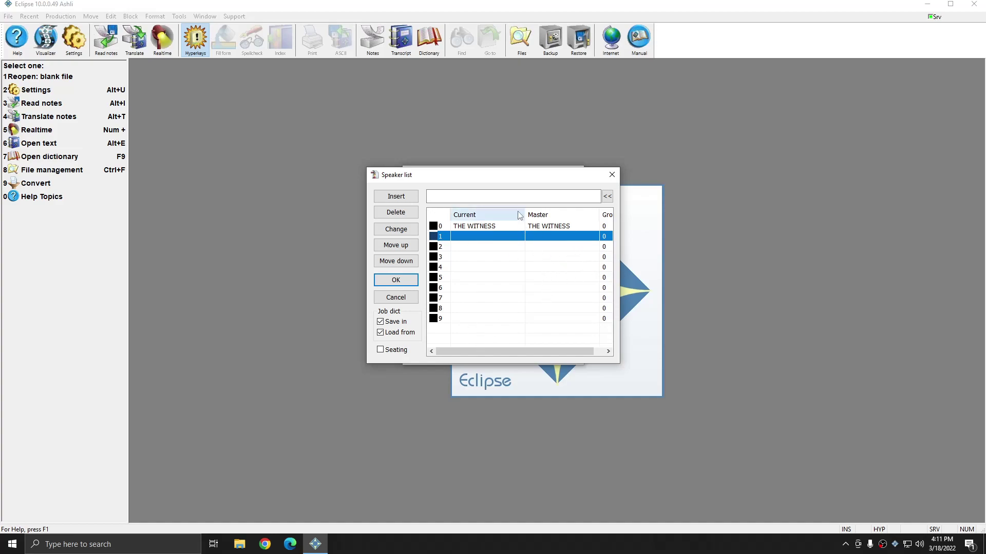
- Enter Speaker1 as the master name for speaker row 1
{"action": "double_click", "coordinate": [546, 239]}
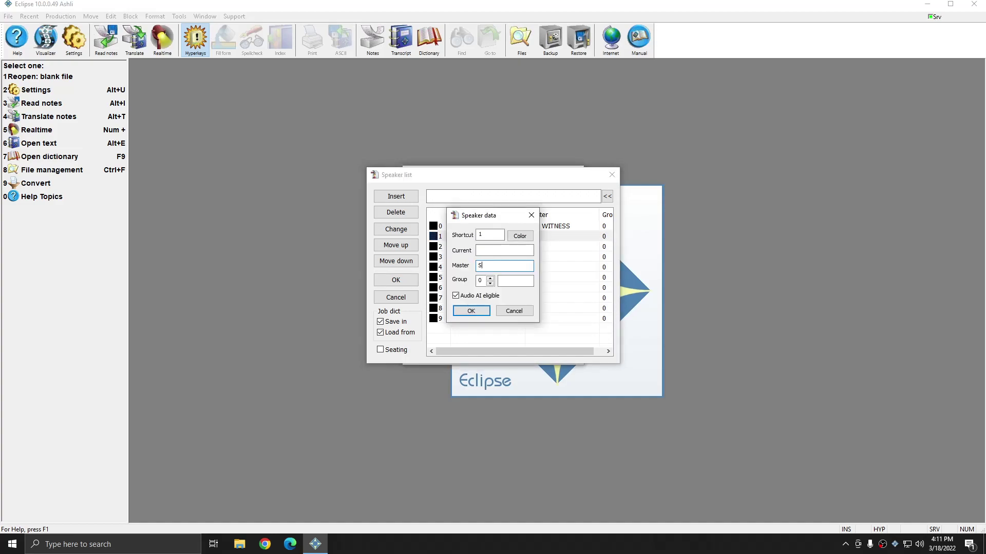
{"action": "type", "text": "Speaker1"}
{"action": "double_click", "coordinate": [506, 268]}
{"action": "left_click", "coordinate": [517, 264]}
{"action": "left_click_drag", "start_coordinate": [516, 268], "coordinate": [477, 267]}
{"action": "left_click", "coordinate": [519, 267]}
{"action": "left_click", "coordinate": [471, 311]}
- Enter Speaker2, Speaker3 and Speaker4 as master names for rows 2–4
{"action": "double_click", "coordinate": [542, 248]}
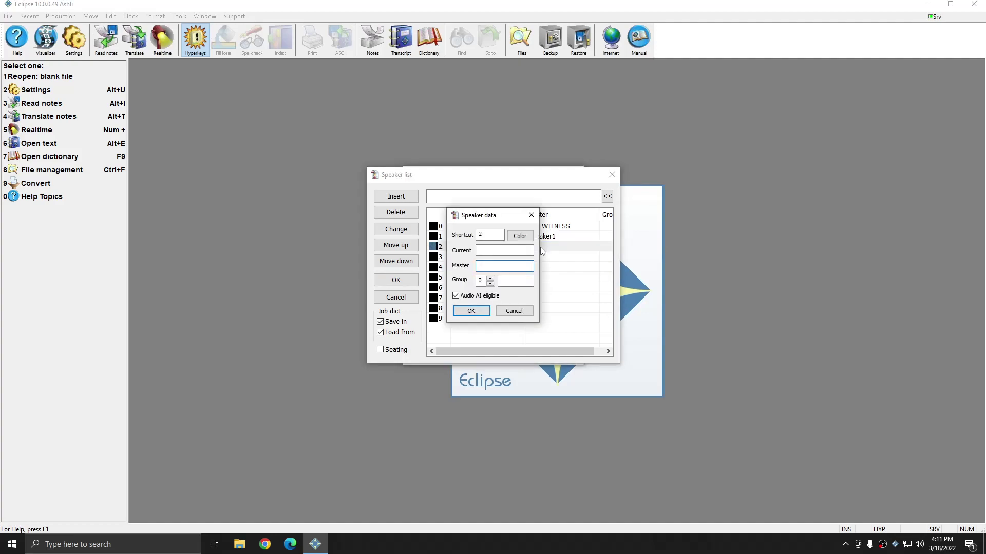
{"action": "type", "text": "Speaker2"}
{"action": "key", "text": "Return"}
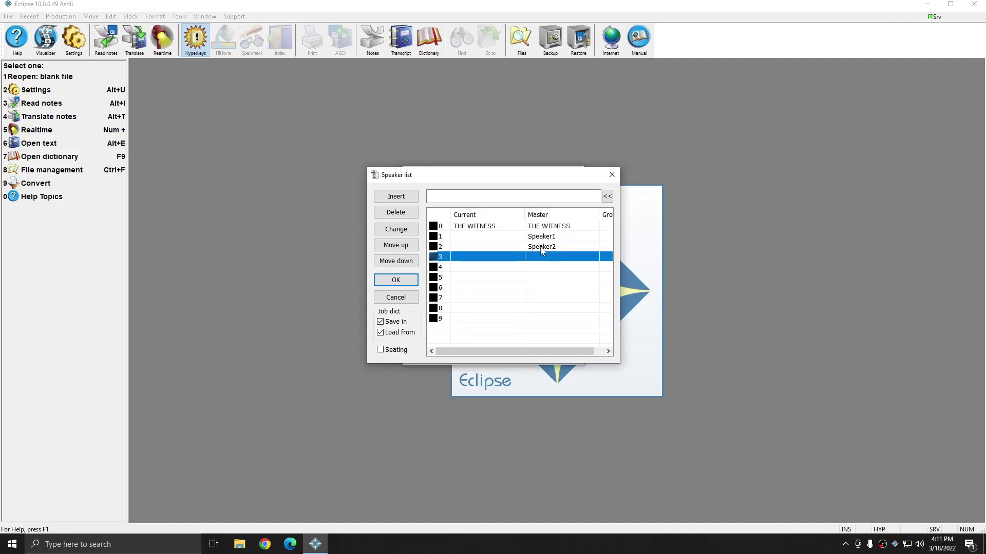
{"action": "double_click", "coordinate": [553, 257]}
{"action": "type", "text": "Speaker3"}
{"action": "key", "text": "Return"}
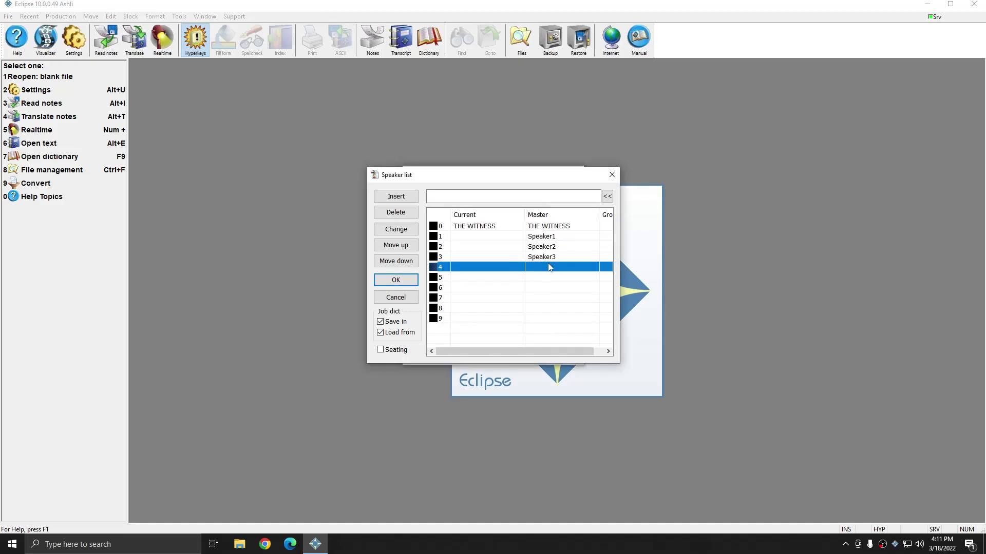
{"action": "double_click", "coordinate": [537, 267]}
{"action": "type", "text": "Spealker4"}
{"action": "key", "text": "Return"}
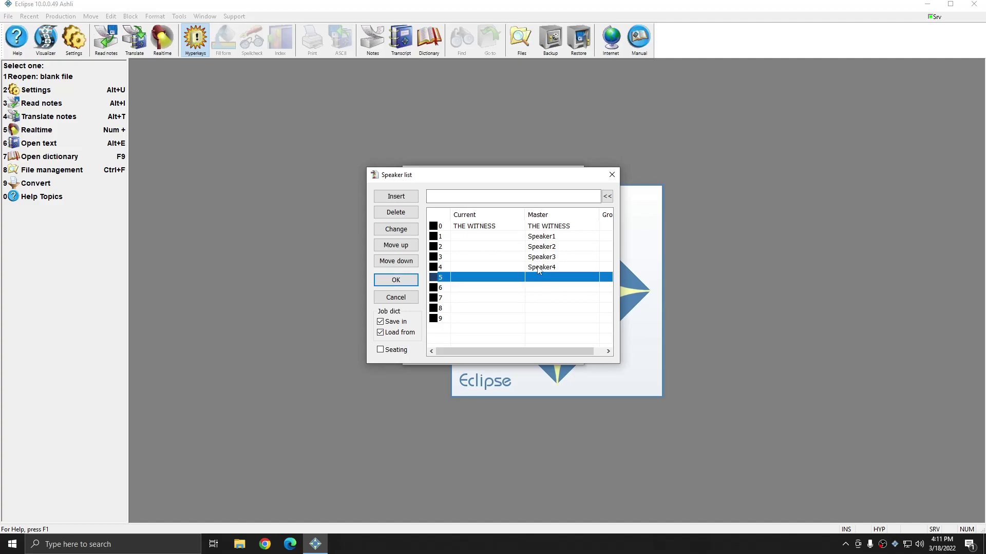
- Review the four new speaker entries and close the speaker list with OK
{"action": "left_click", "coordinate": [565, 239]}
{"action": "left_click", "coordinate": [561, 250]}
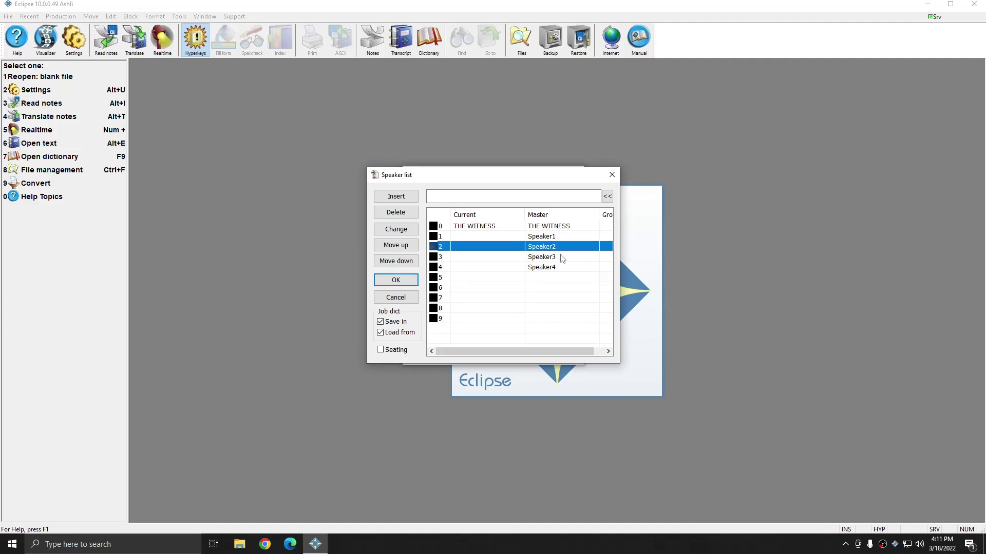
{"action": "left_click", "coordinate": [563, 257]}
{"action": "left_click", "coordinate": [560, 267]}
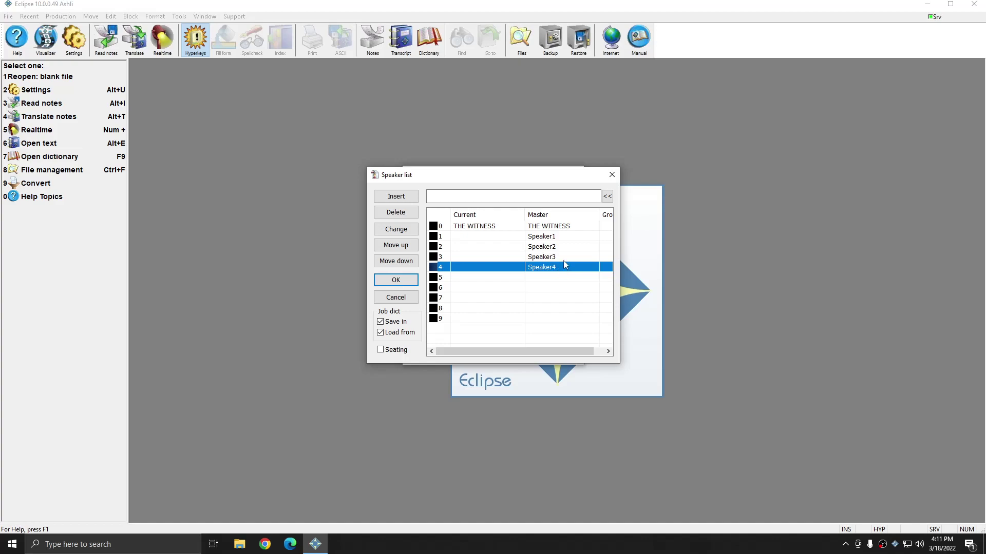
{"action": "left_click", "coordinate": [563, 258]}
{"action": "left_click", "coordinate": [567, 248]}
{"action": "left_click", "coordinate": [569, 237]}
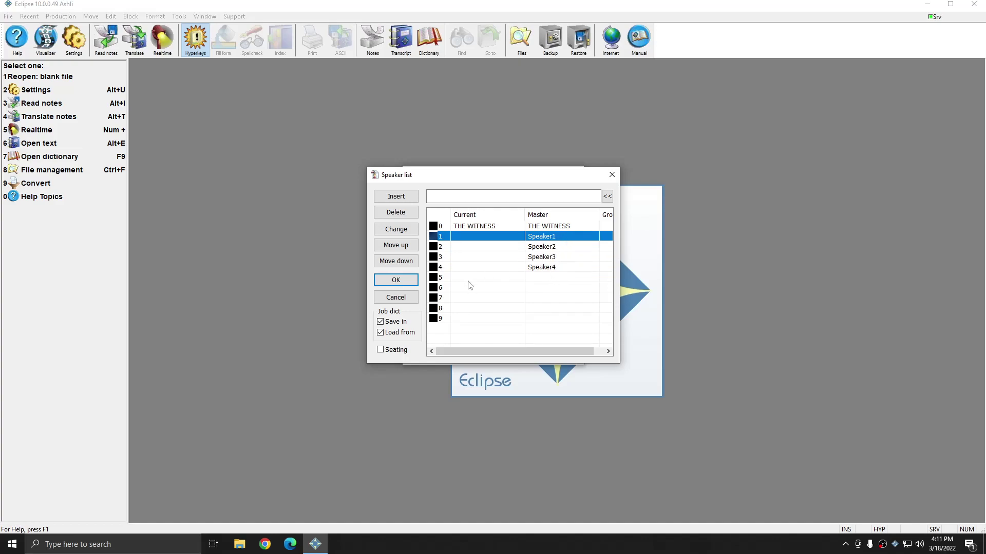
{"action": "left_click", "coordinate": [396, 280]}
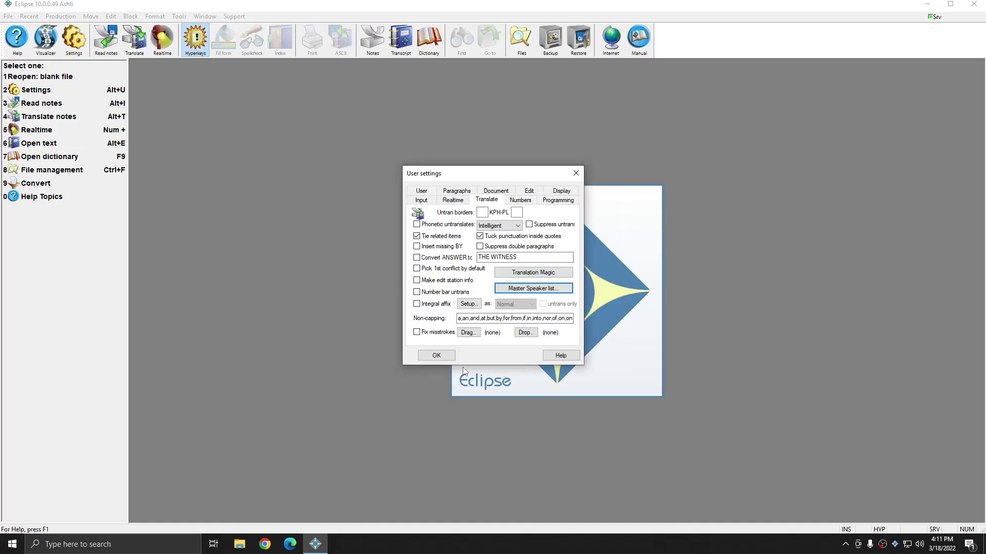
{"action": "left_click", "coordinate": [436, 355]}
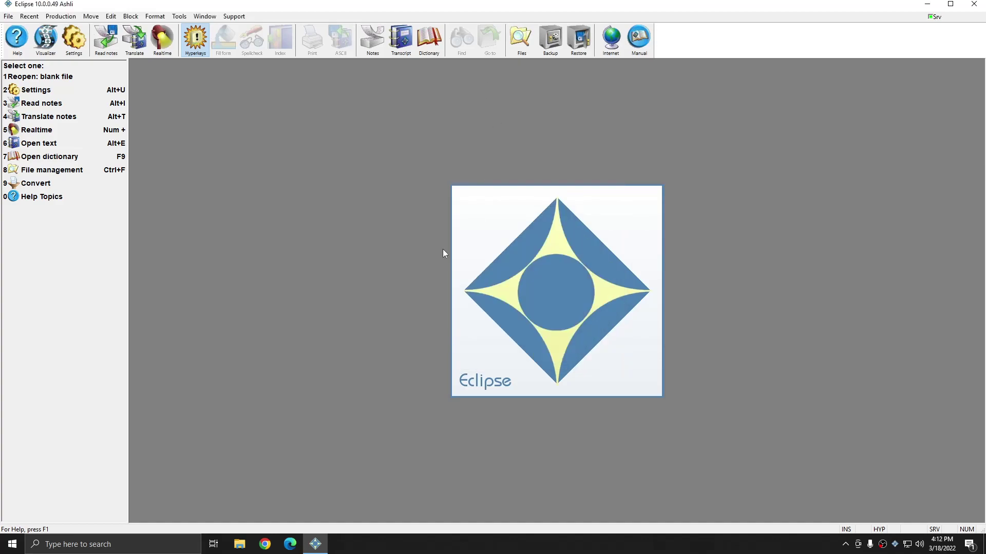
{"action": "left_click", "coordinate": [428, 38]}
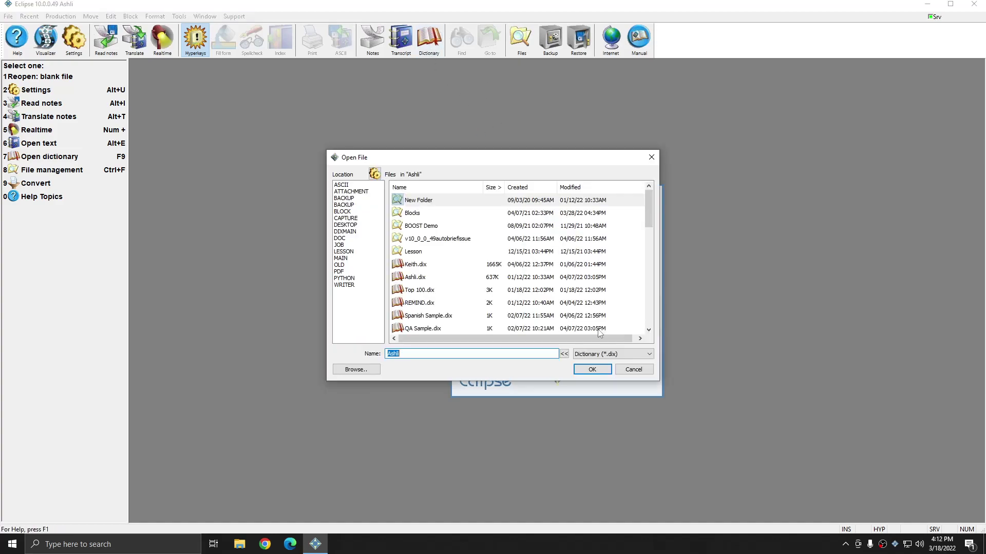
{"action": "left_click", "coordinate": [592, 369]}
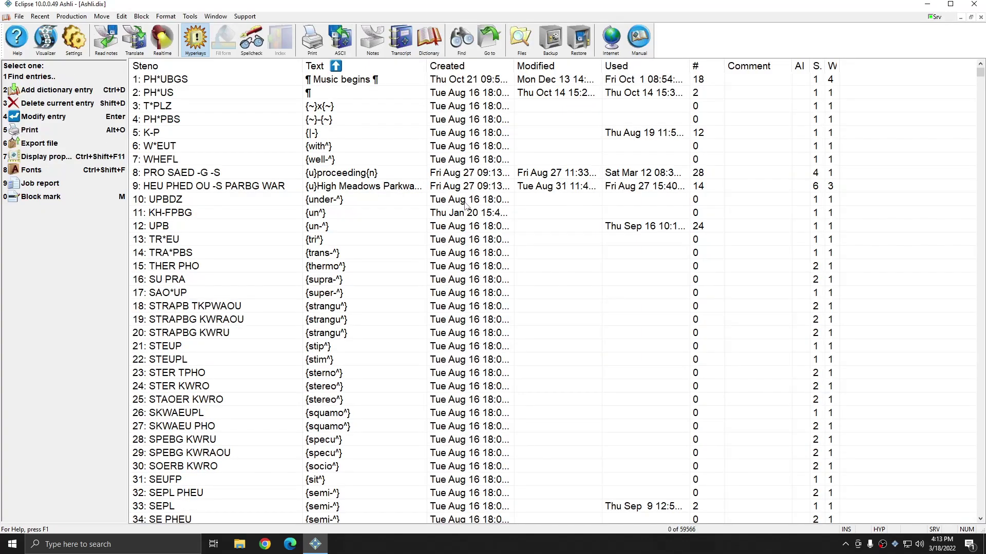
{"action": "type", "text": "1{S:"}
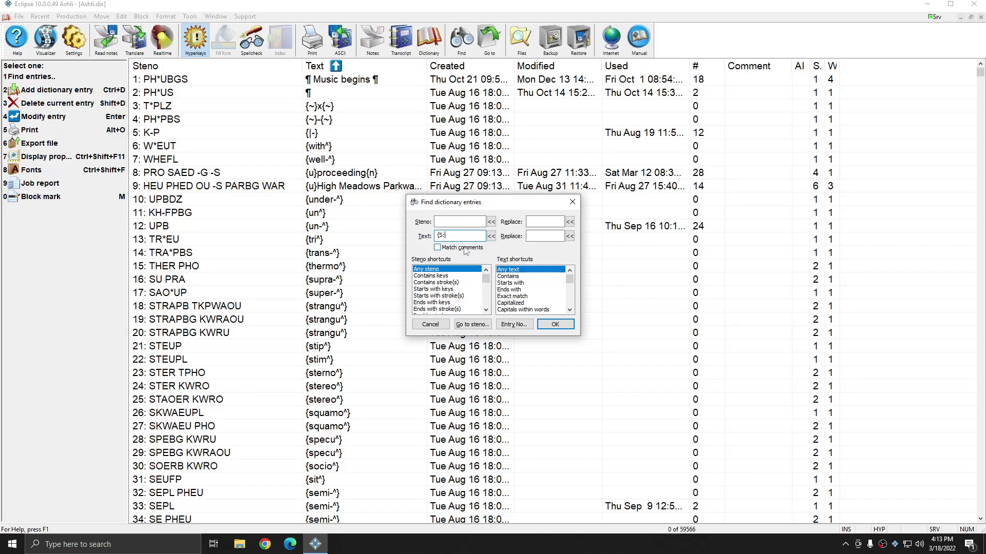
{"action": "left_click", "coordinate": [555, 324]}
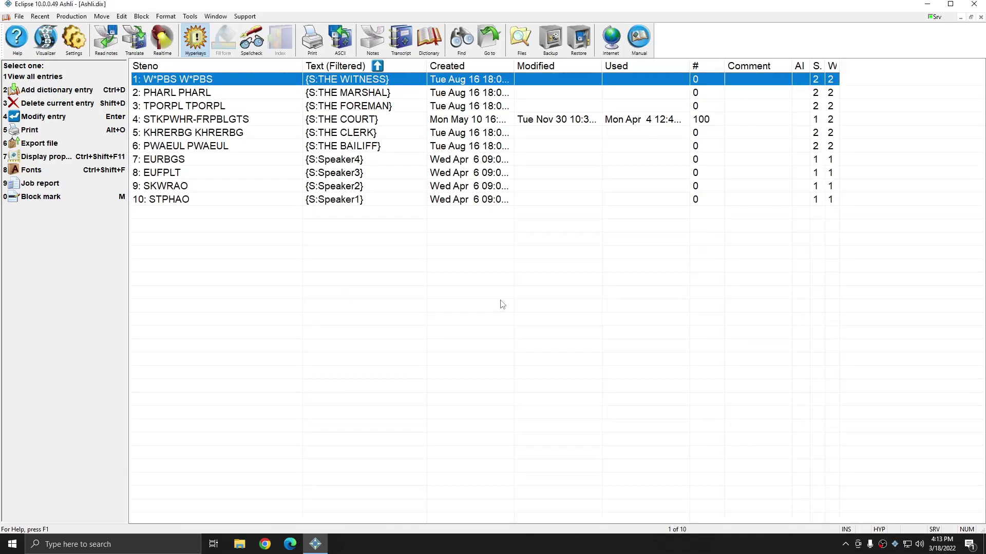
{"action": "left_click", "coordinate": [374, 205]}
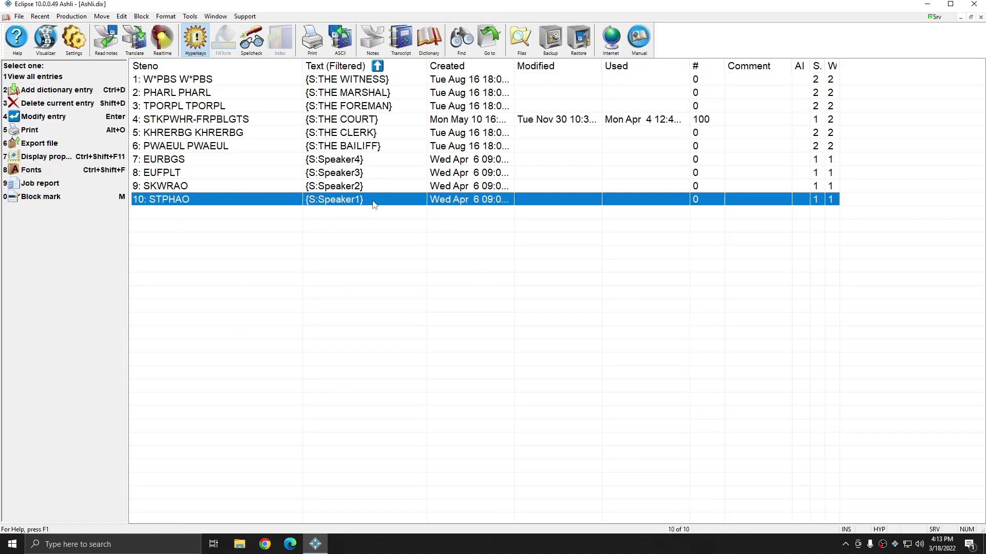
{"action": "left_click", "coordinate": [365, 189]}
{"action": "left_click", "coordinate": [360, 177]}
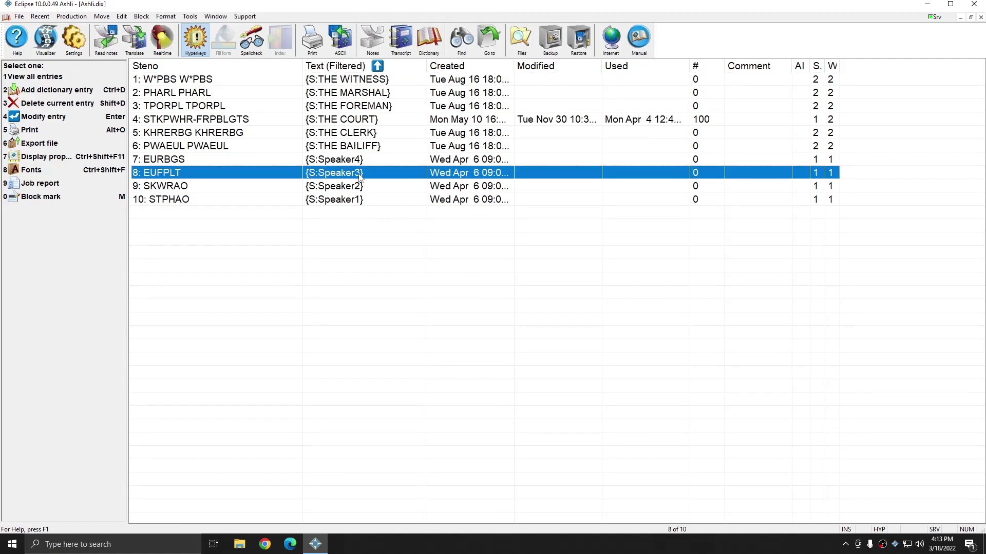
{"action": "left_click", "coordinate": [364, 162]}
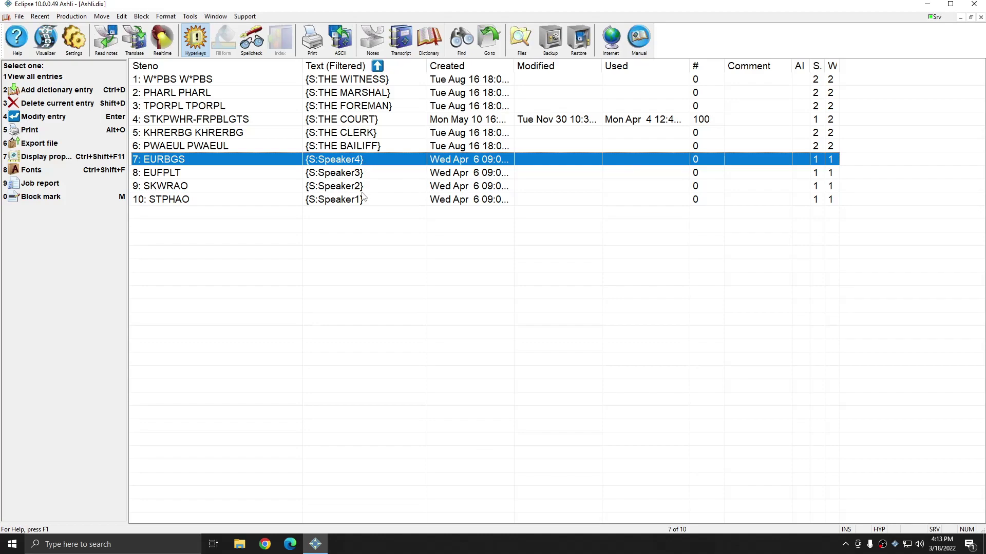
{"action": "key", "text": "Escape"}
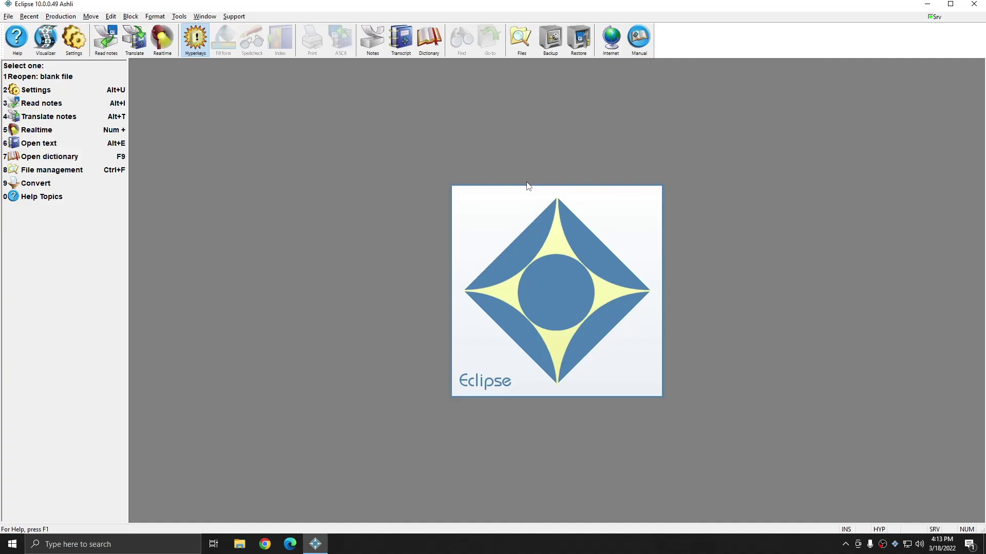
- Set up translation of the Speaker Table.not notes in Quick tran mode
{"action": "key", "text": "alt+t"}
{"action": "left_click", "coordinate": [446, 198]}
{"action": "type", "text": "spea"}
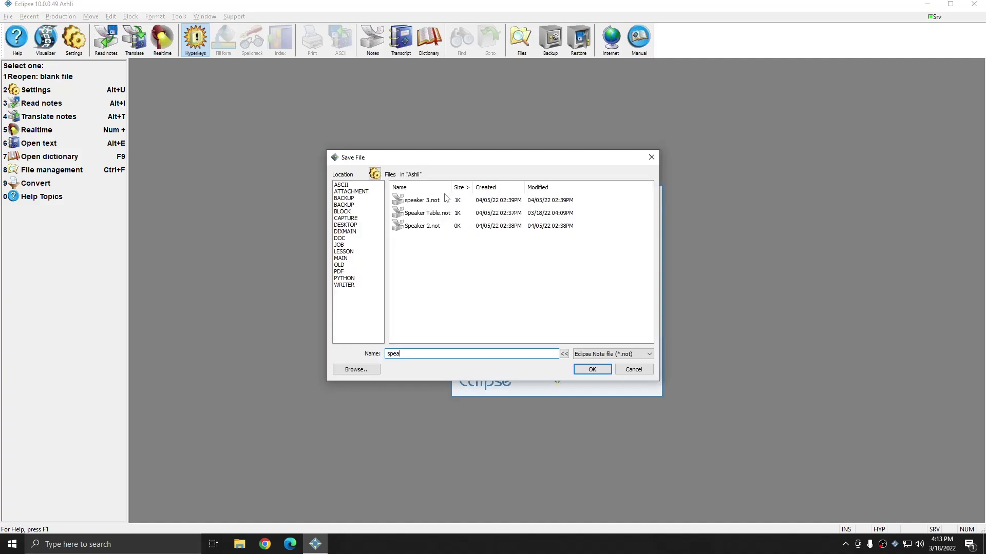
{"action": "double_click", "coordinate": [432, 215]}
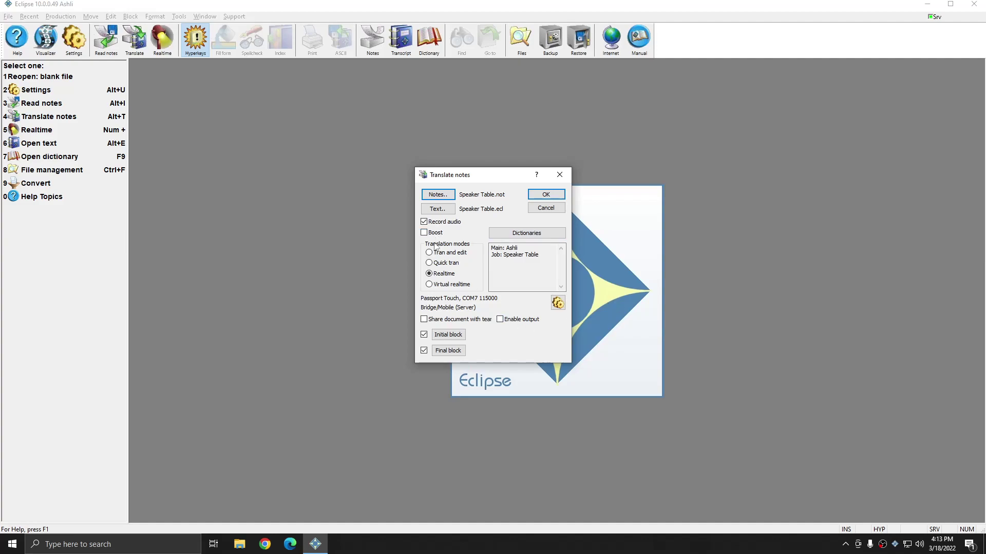
{"action": "left_click", "coordinate": [452, 265]}
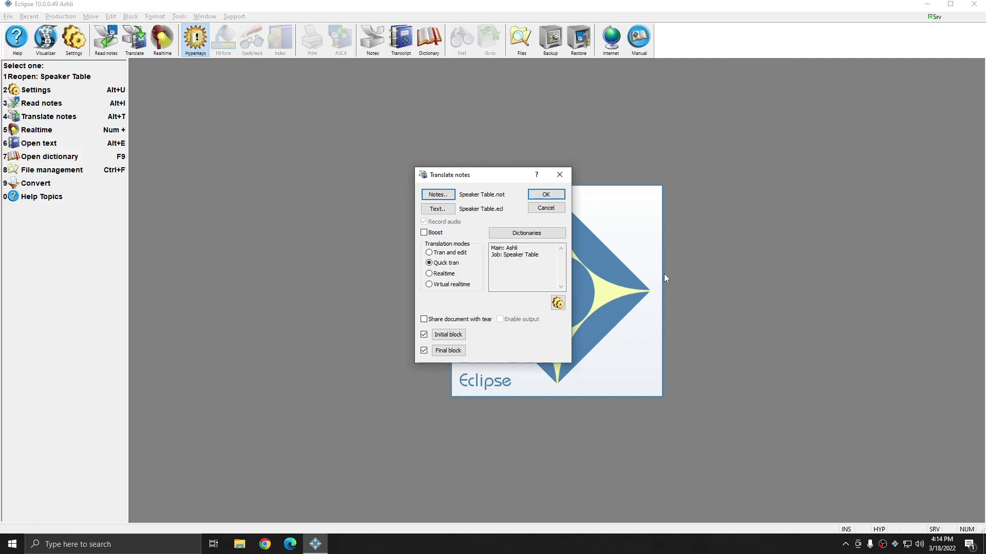
- Translate, naming Speaker1–4 Mr. Smith, Mrs. Roberts, Mr. Button and Ms. Allen, then retranslate
{"action": "left_click", "coordinate": [546, 195]}
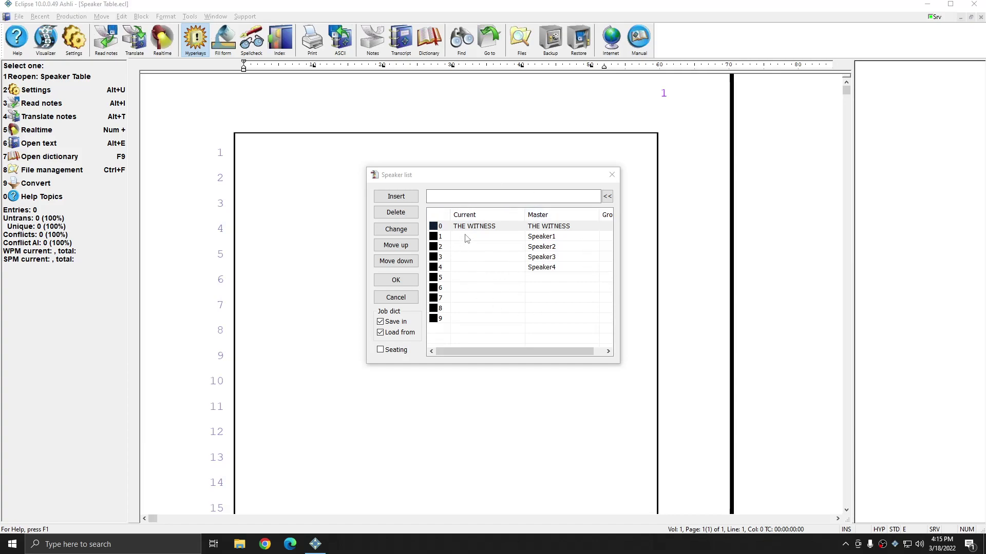
{"action": "left_click", "coordinate": [460, 195]}
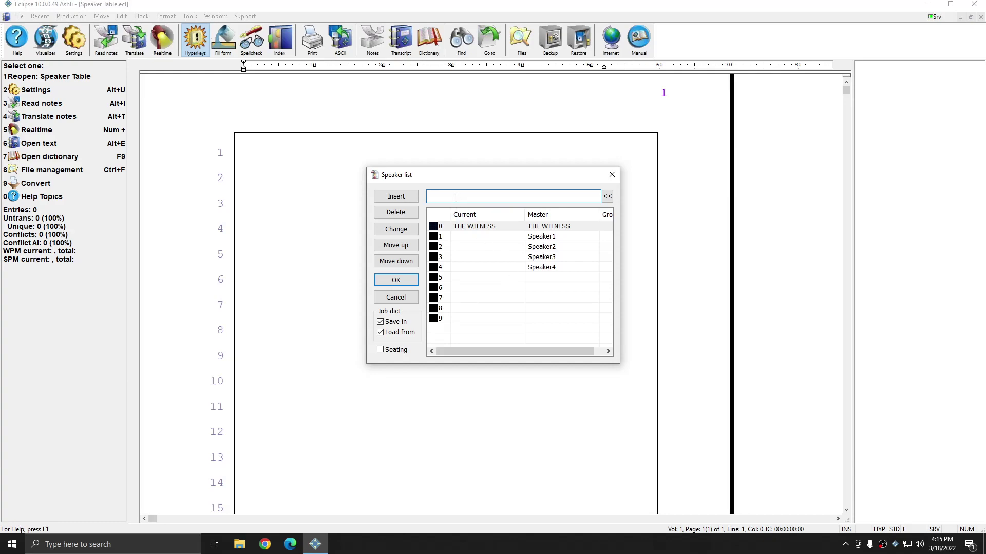
{"action": "type", "text": "Mr. Smith"}
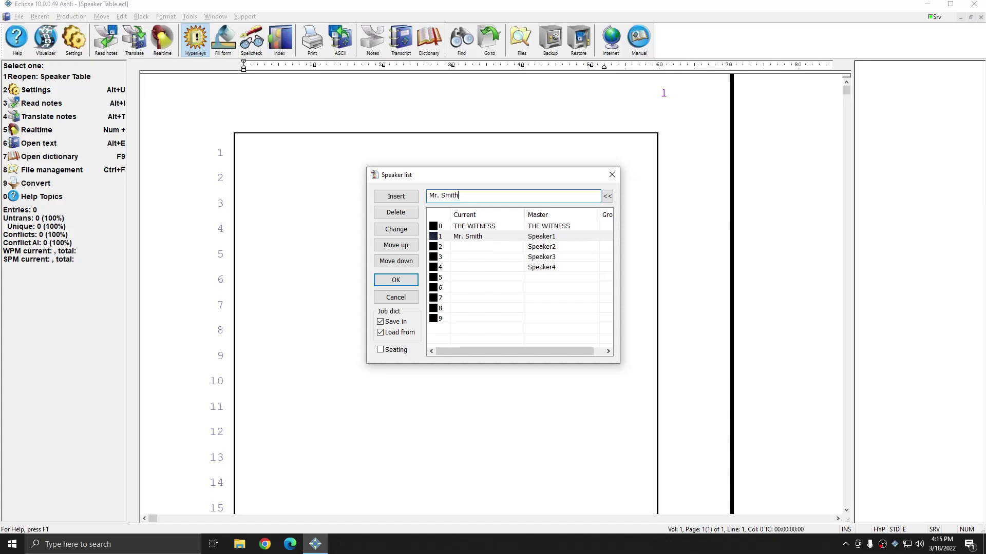
{"action": "key", "text": "Return"}
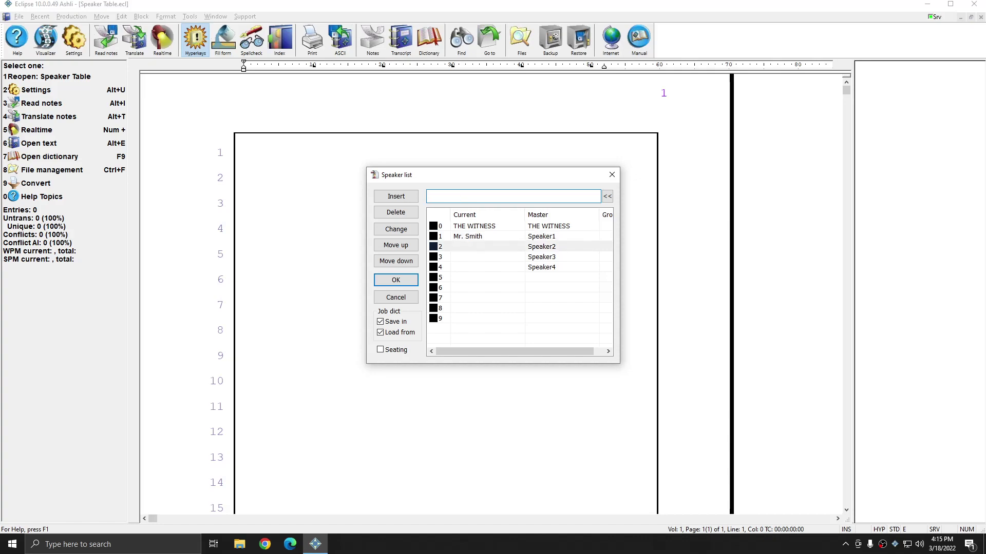
{"action": "type", "text": "Mrs. Roberts"}
{"action": "key", "text": "Return"}
{"action": "type", "text": "Mr. Button"}
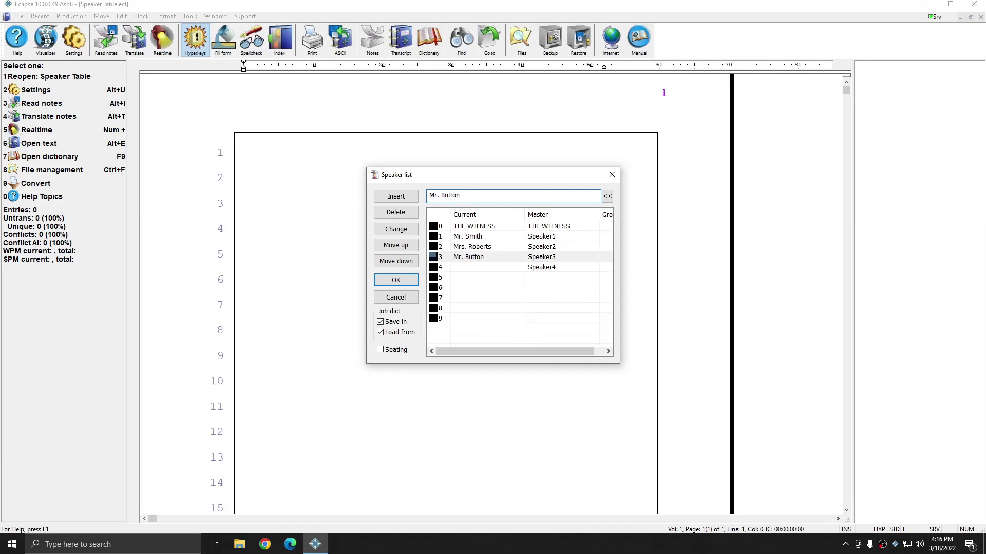
{"action": "key", "text": "Return"}
{"action": "type", "text": "Ms. Allen"}
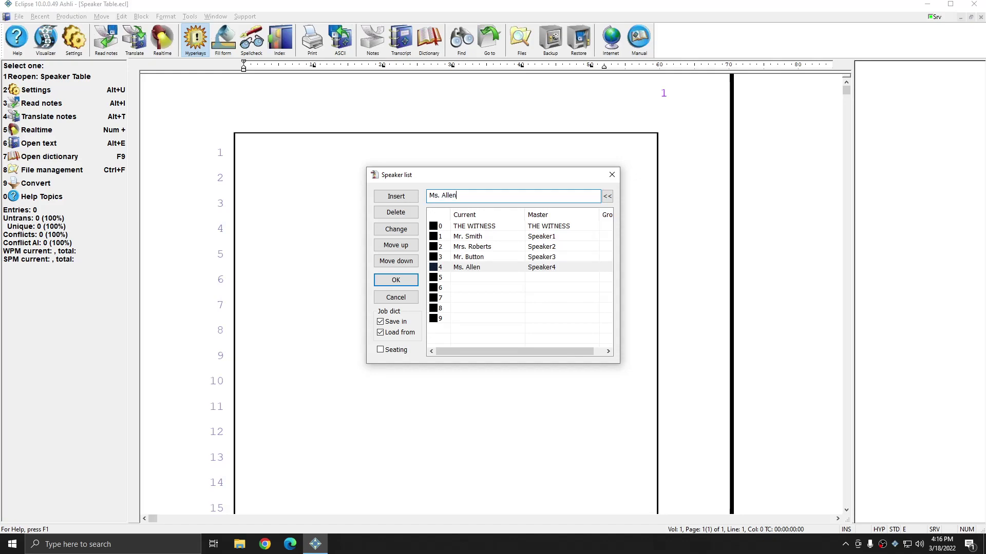
{"action": "key", "text": "Return"}
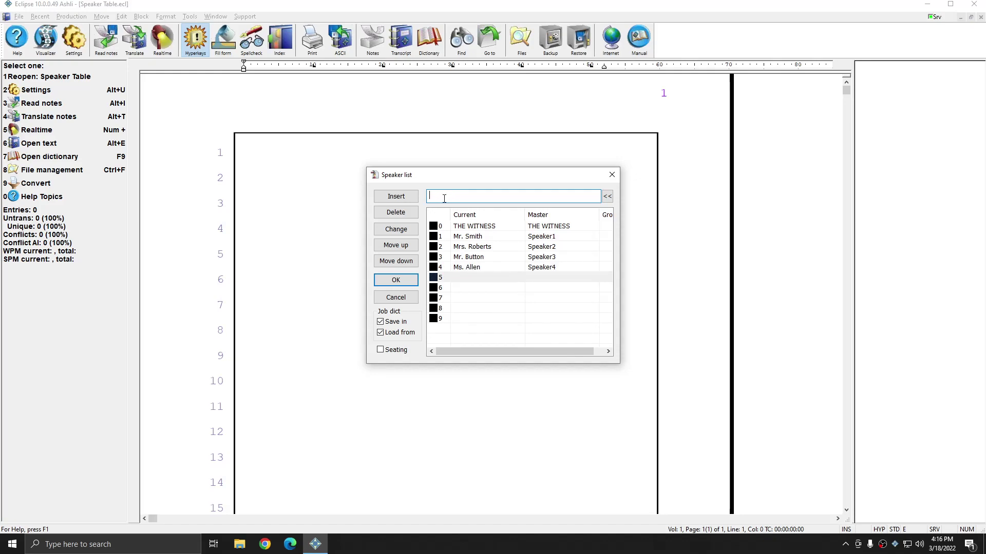
{"action": "left_click", "coordinate": [400, 282]}
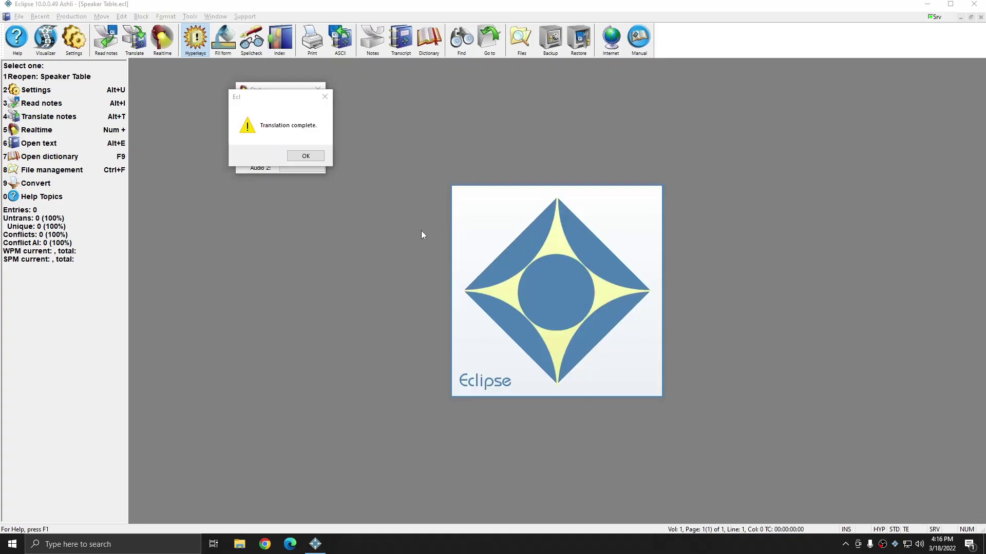
- Dismiss the completion notice and step through the transcript's speaker labels down to Ms. Allen
{"action": "left_click", "coordinate": [306, 156]}
{"action": "left_click_drag", "start_coordinate": [287, 89], "coordinate": [144, 78]}
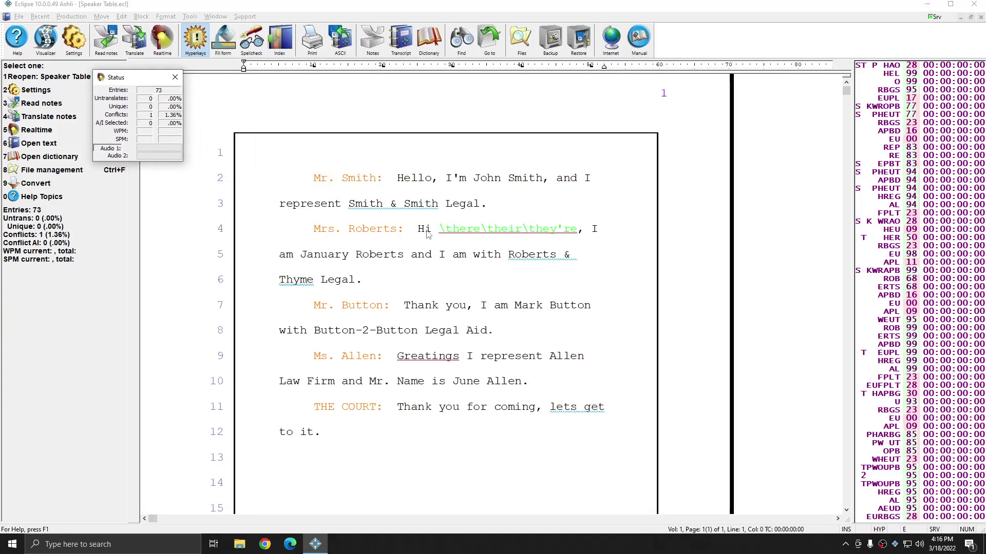
{"action": "left_click", "coordinate": [372, 185]}
{"action": "key", "text": "ctrl+Down"}
{"action": "key", "text": "ctrl+Down"}
{"action": "left_click", "coordinate": [359, 358]}
{"action": "left_click", "coordinate": [360, 358]}
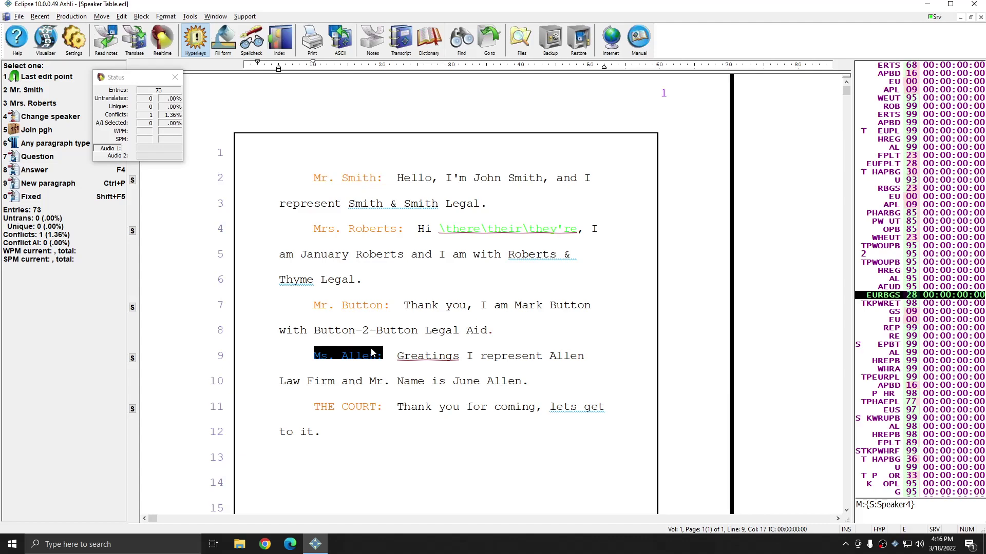
- Check the master speaker list again and close the settings
{"action": "left_click", "coordinate": [73, 39]}
{"action": "left_click", "coordinate": [486, 191]}
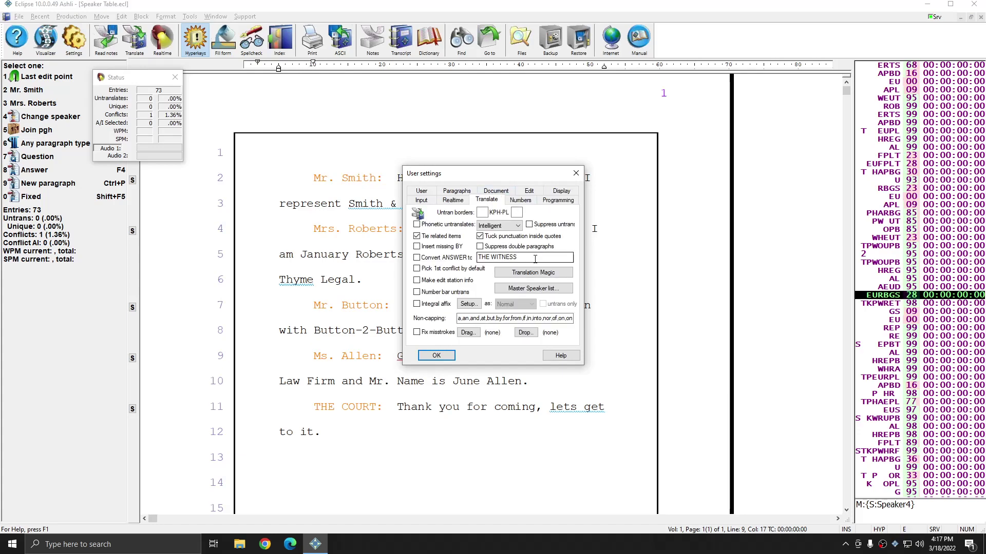
{"action": "left_click", "coordinate": [534, 288]}
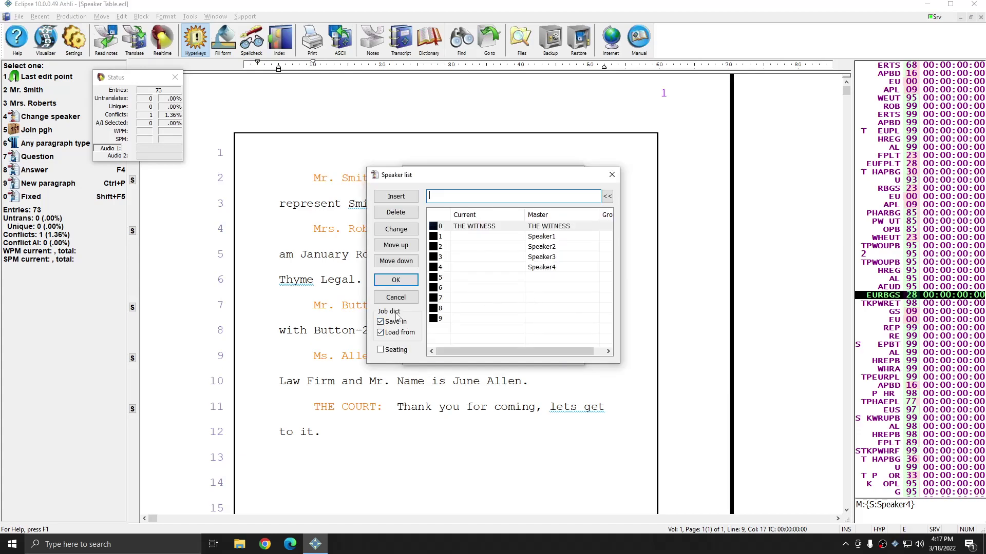
{"action": "left_click", "coordinate": [396, 280]}
{"action": "left_click", "coordinate": [436, 356]}
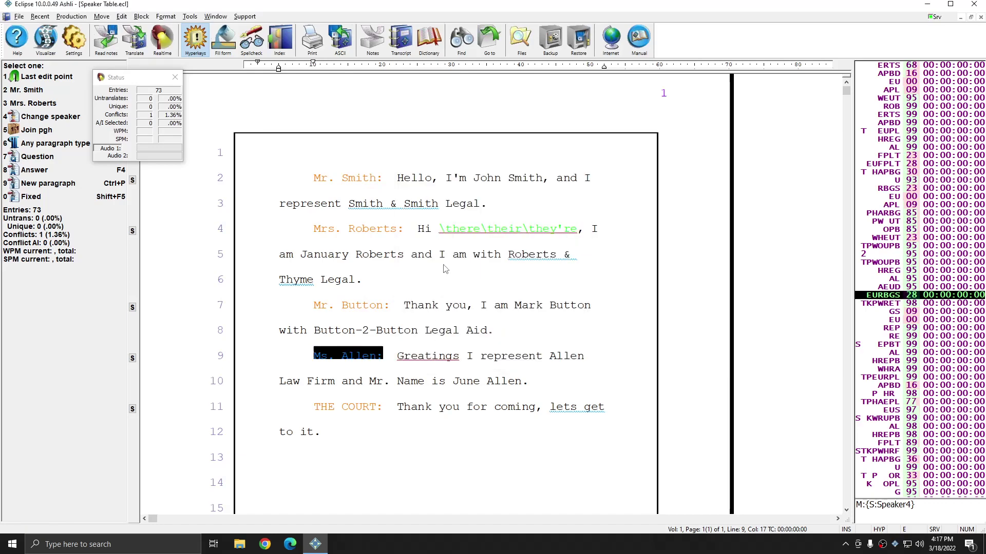
- Open the Speaker Table job dictionary and select the =Speaker4 / Ms. Allen entry
{"action": "left_click", "coordinate": [429, 41]}
{"action": "double_click", "coordinate": [463, 228]}
{"action": "left_click_drag", "start_coordinate": [151, 77], "coordinate": [49, 336]}
{"action": "left_click_drag", "start_coordinate": [347, 118], "coordinate": [351, 101]}
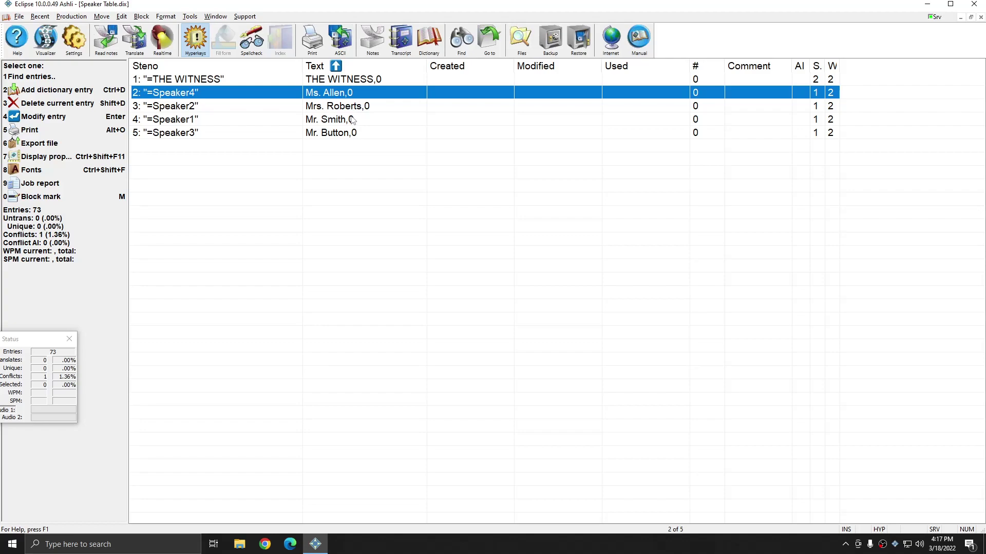
- Close the dictionary and choose the Reuse speaker Dictionary notes for translation
{"action": "key", "text": "Escape"}
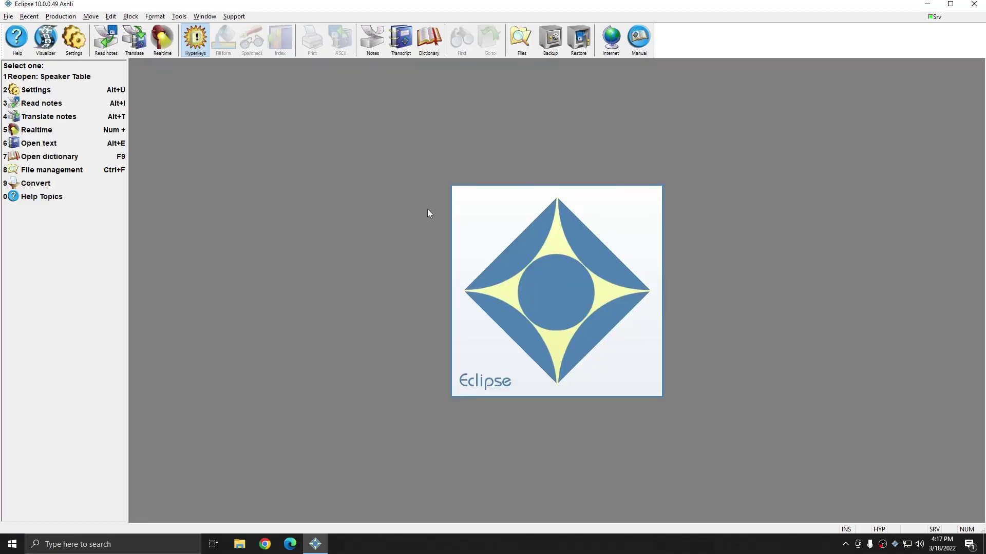
{"action": "key", "text": "alt+t"}
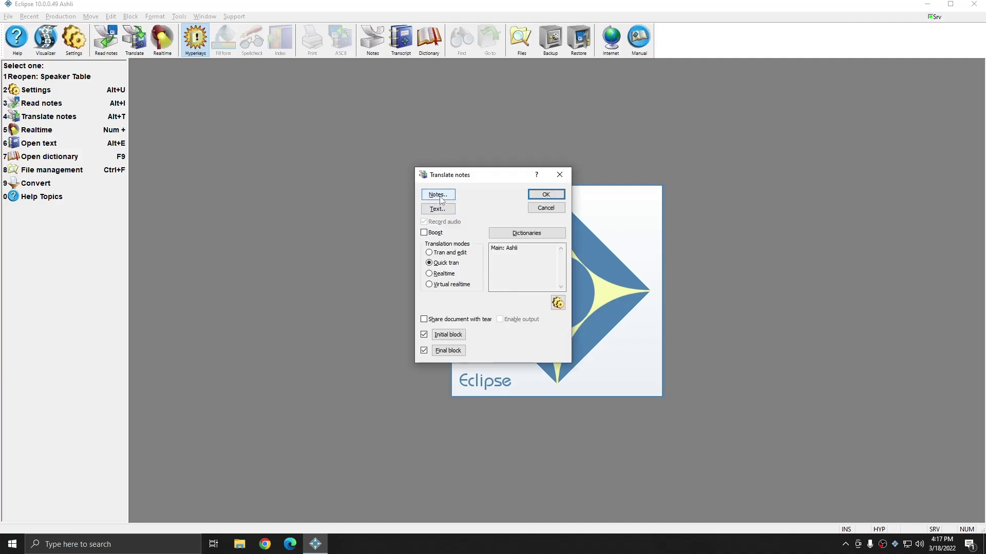
{"action": "left_click", "coordinate": [440, 199]}
{"action": "type", "text": "reu"}
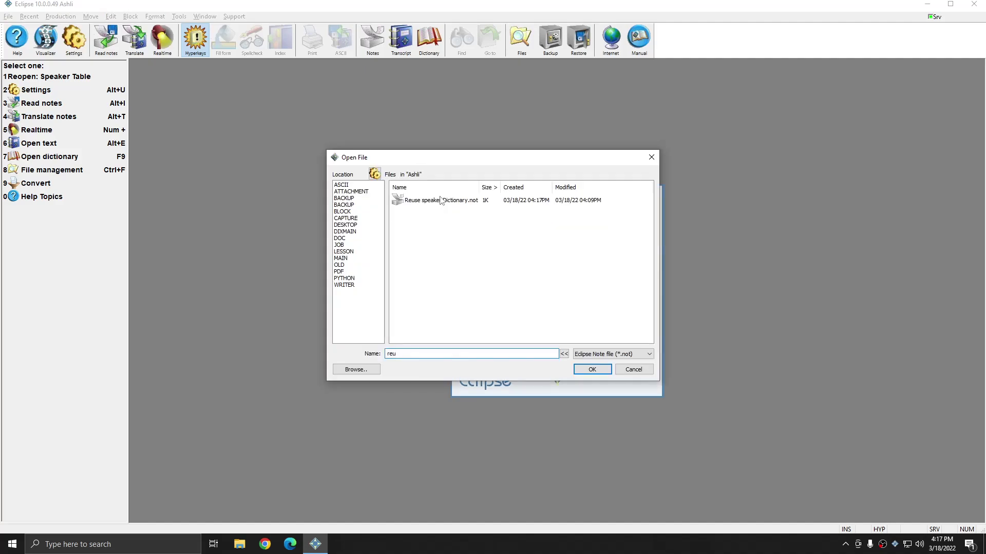
{"action": "double_click", "coordinate": [440, 200]}
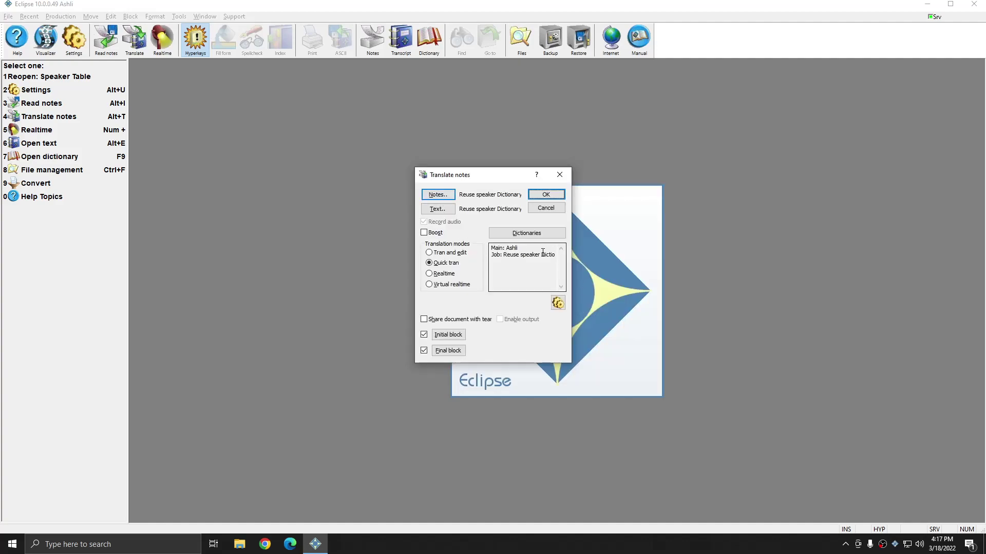
- Set Speaker Table as the job dictionary alongside Ashli and confirm
{"action": "left_click", "coordinate": [508, 260]}
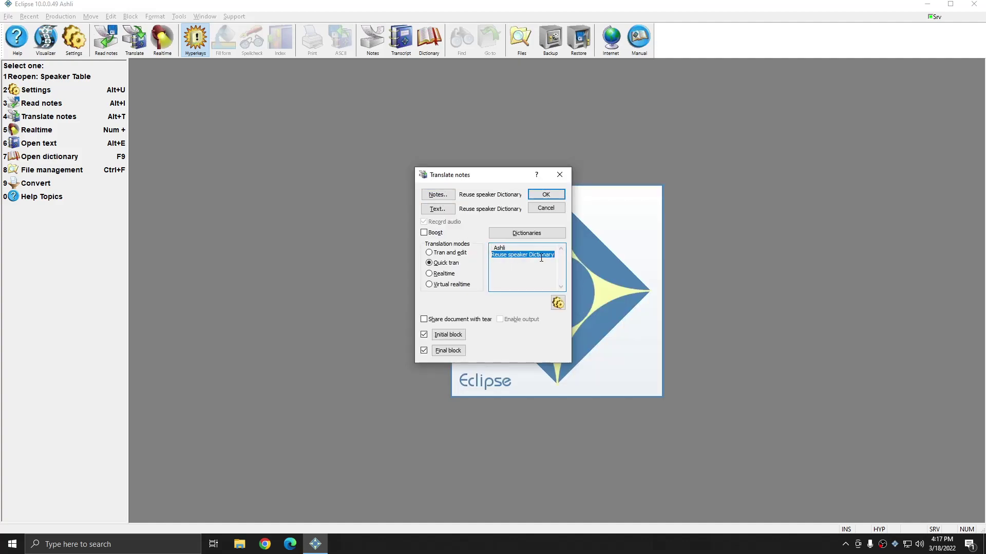
{"action": "left_click", "coordinate": [529, 234]}
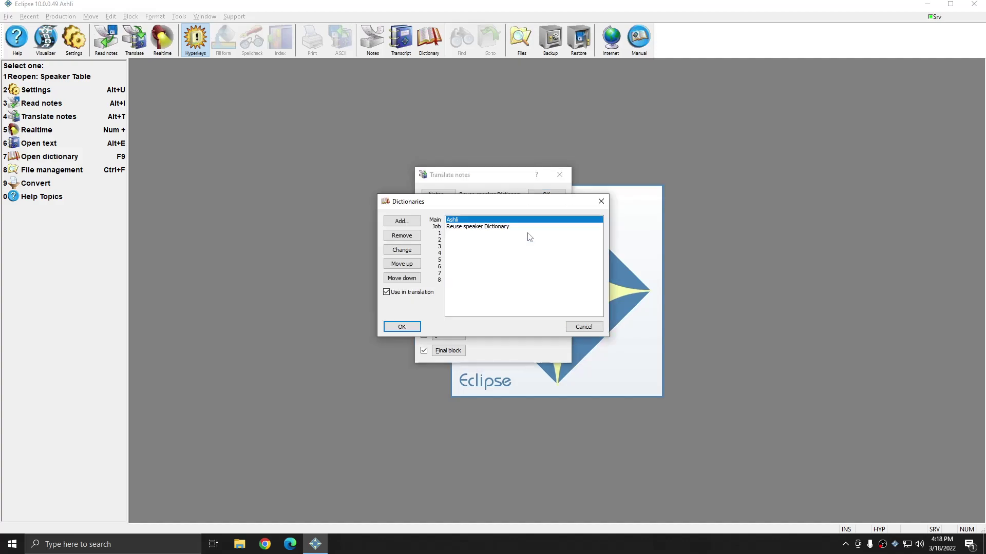
{"action": "left_click", "coordinate": [505, 228]}
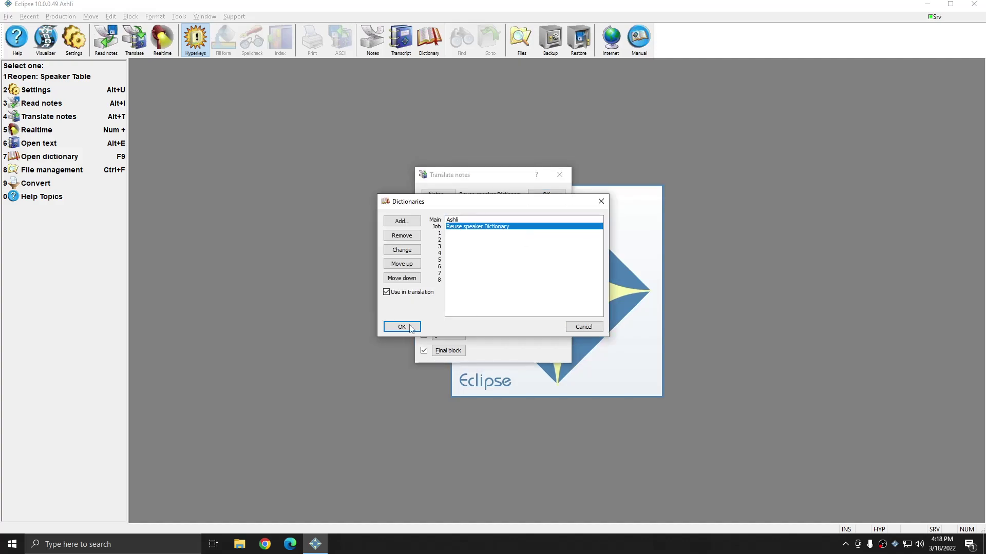
{"action": "left_click", "coordinate": [402, 249]}
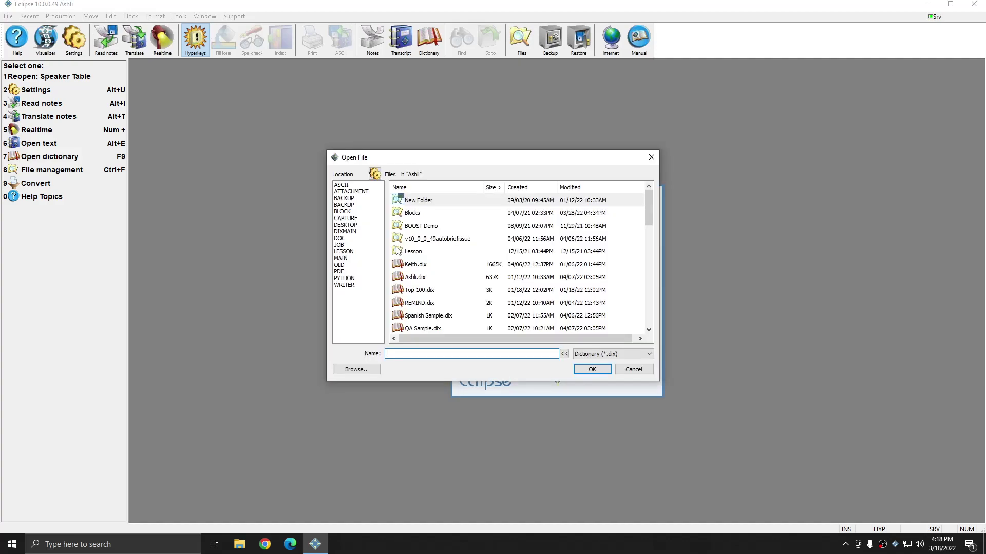
{"action": "type", "text": "spea"}
{"action": "double_click", "coordinate": [431, 201]}
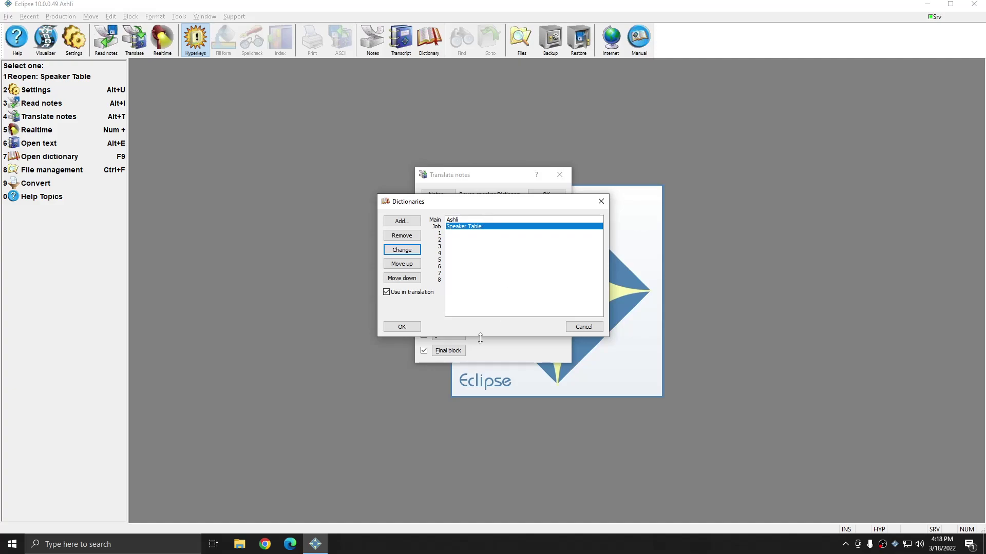
{"action": "left_click", "coordinate": [402, 326]}
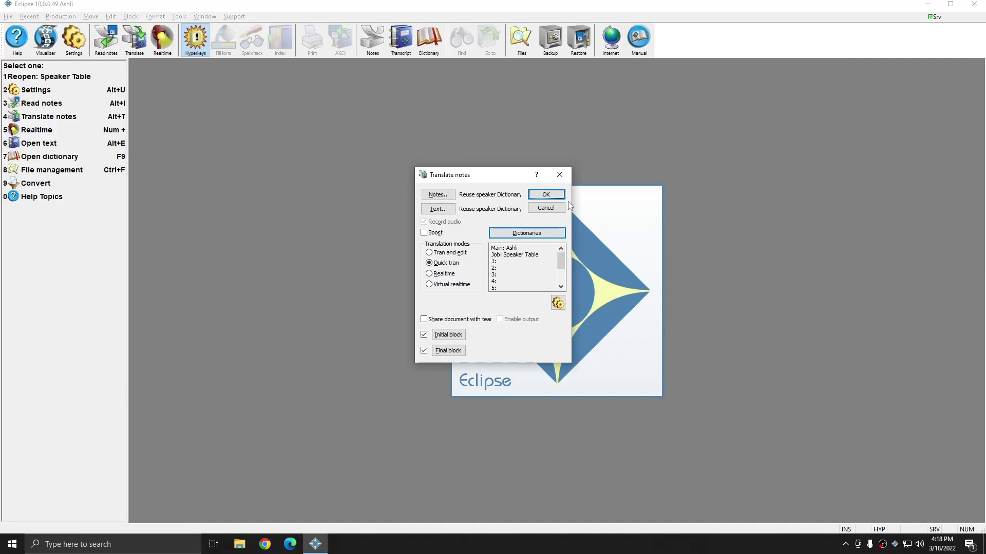
- Translate the notes and check the Mr. Smith, Mrs. Roberts, Mr. Button and Ms. Allen labels
{"action": "left_click", "coordinate": [546, 195]}
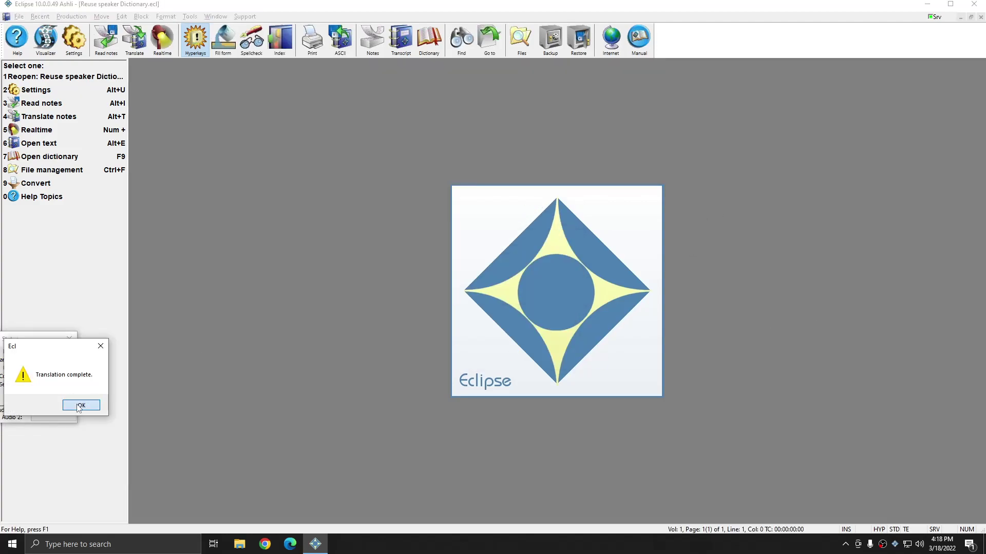
{"action": "left_click", "coordinate": [81, 406]}
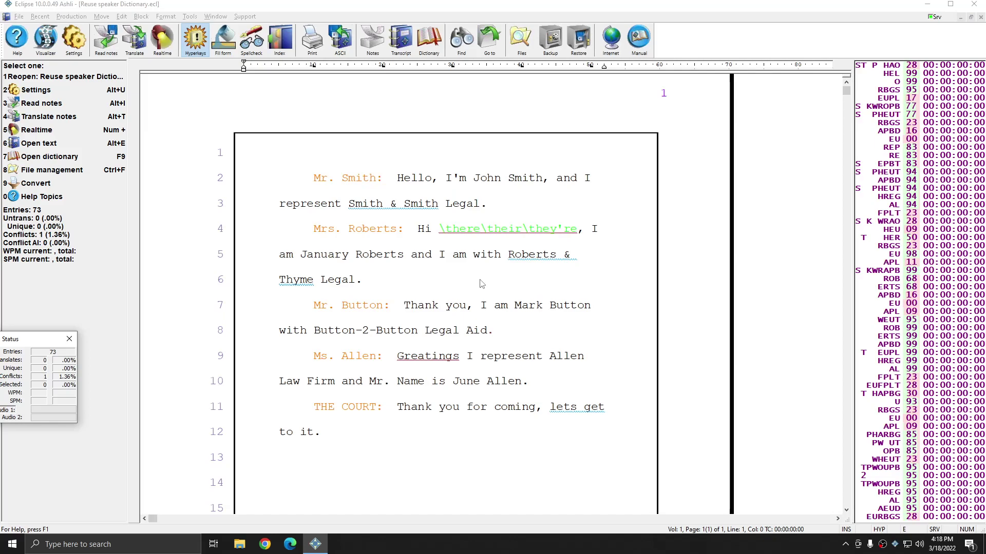
{"action": "left_click", "coordinate": [354, 177]}
{"action": "left_click", "coordinate": [359, 228]}
{"action": "left_click", "coordinate": [352, 329]}
{"action": "left_click", "coordinate": [358, 362]}
{"action": "left_click", "coordinate": [362, 305]}
{"action": "left_click", "coordinate": [362, 229]}
{"action": "left_click", "coordinate": [365, 178]}
{"action": "left_click", "coordinate": [397, 180]}
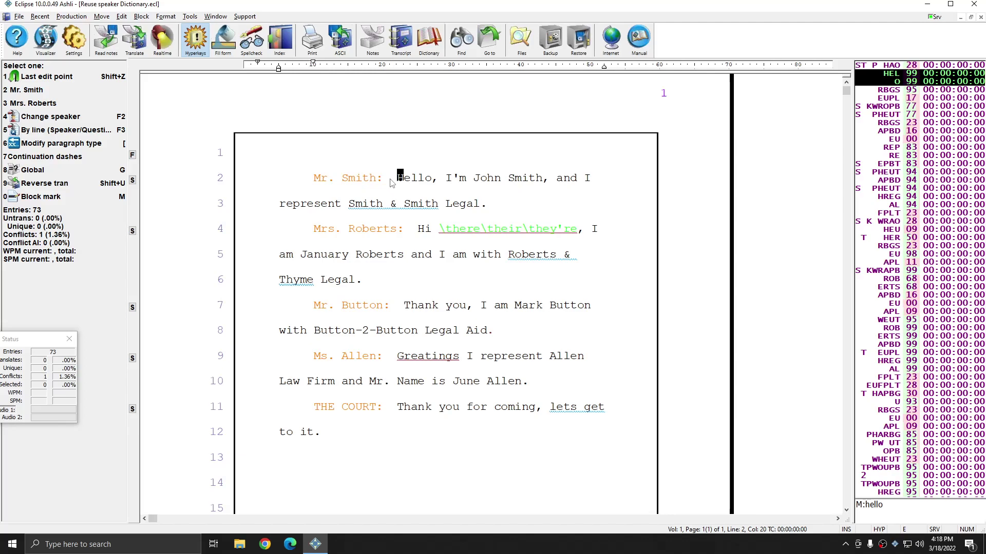
- Reopen and close the master speaker list, then show the transcript's dictionaries
{"action": "left_click", "coordinate": [73, 39]}
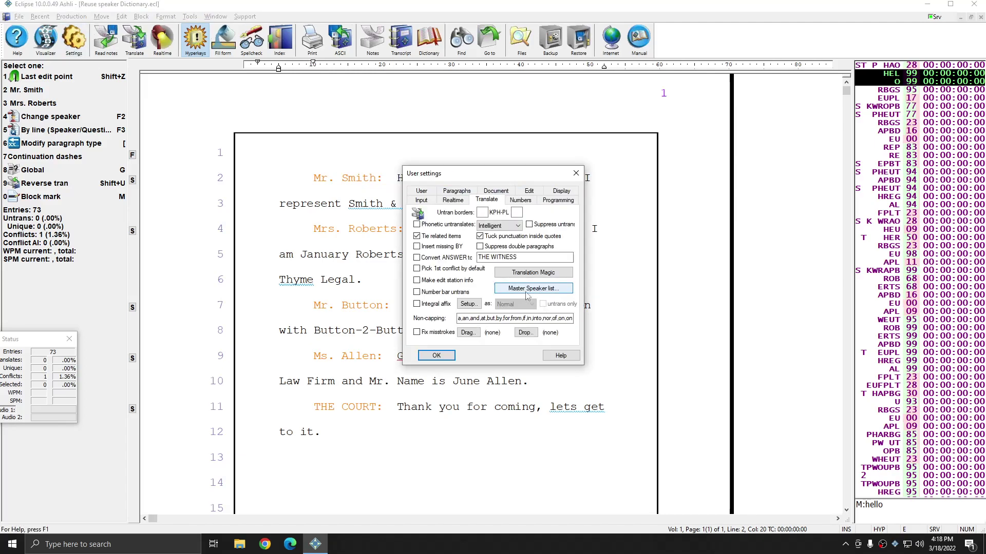
{"action": "left_click", "coordinate": [543, 297]}
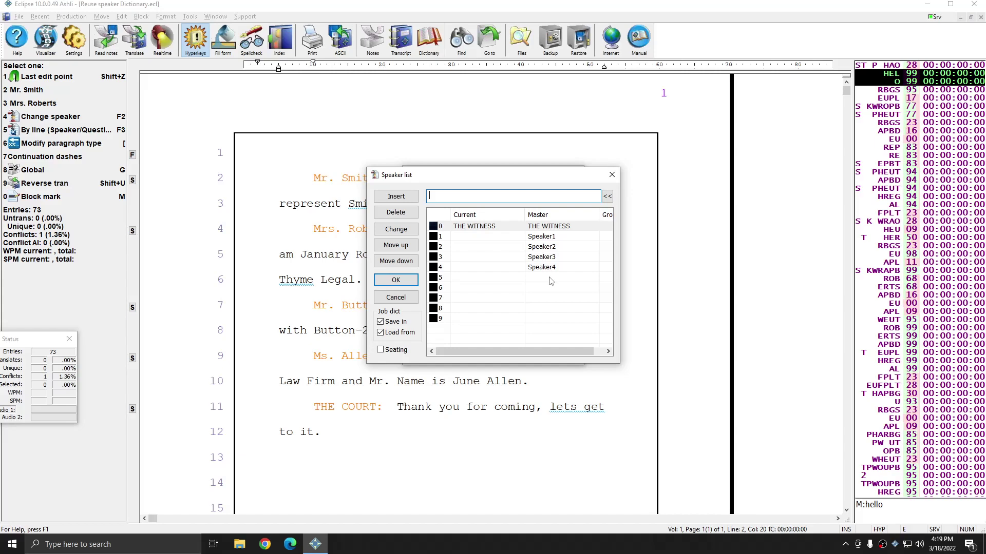
{"action": "left_click", "coordinate": [612, 174]}
{"action": "left_click", "coordinate": [434, 47]}
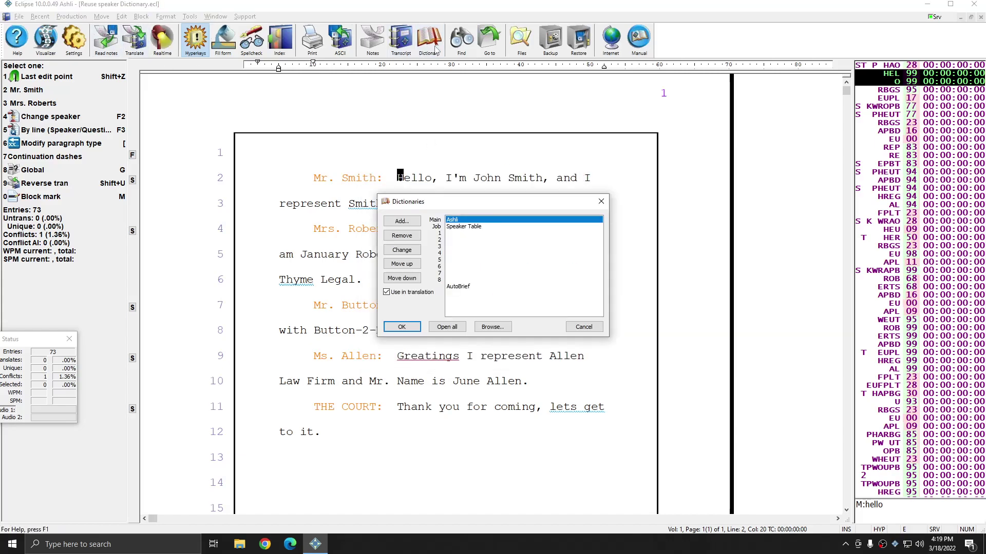
- Open Ashli.dix and filter it to entries containing {S:, selecting the Speaker1 entry
{"action": "key", "text": "Return"}
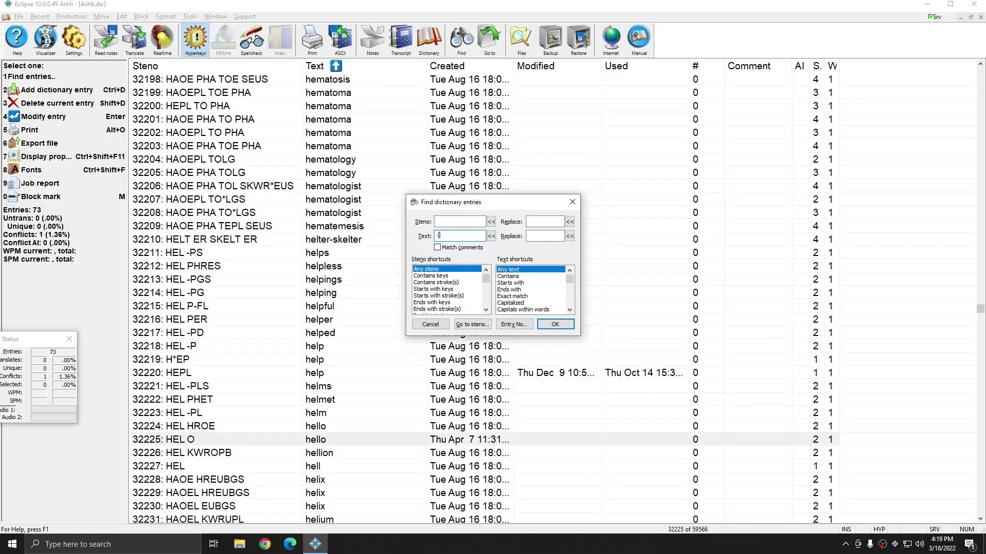
{"action": "key", "text": "Return"}
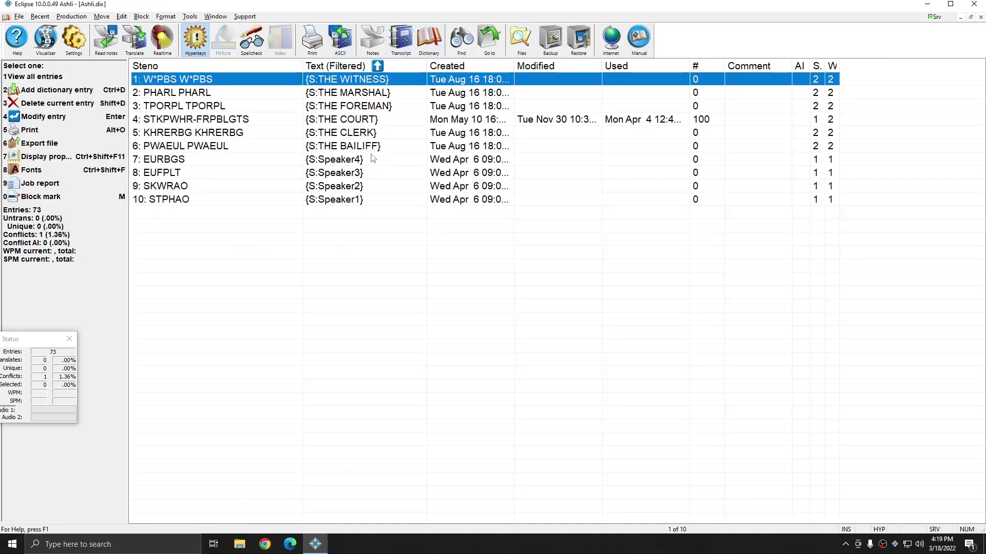
{"action": "left_click", "coordinate": [329, 203]}
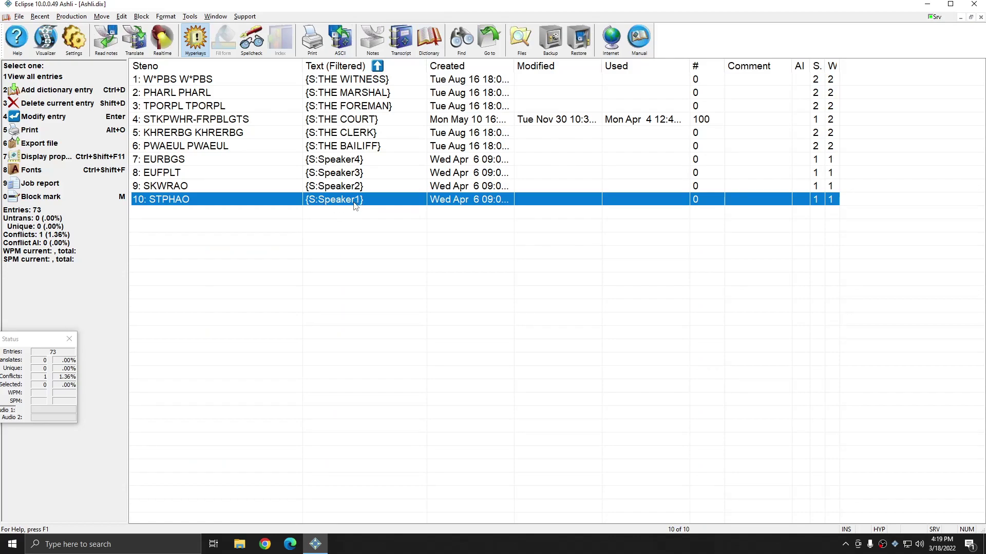
- Open the master speaker list from User settings over the dictionary
{"action": "left_click", "coordinate": [74, 38]}
{"action": "left_click", "coordinate": [502, 201]}
{"action": "left_click", "coordinate": [534, 290]}
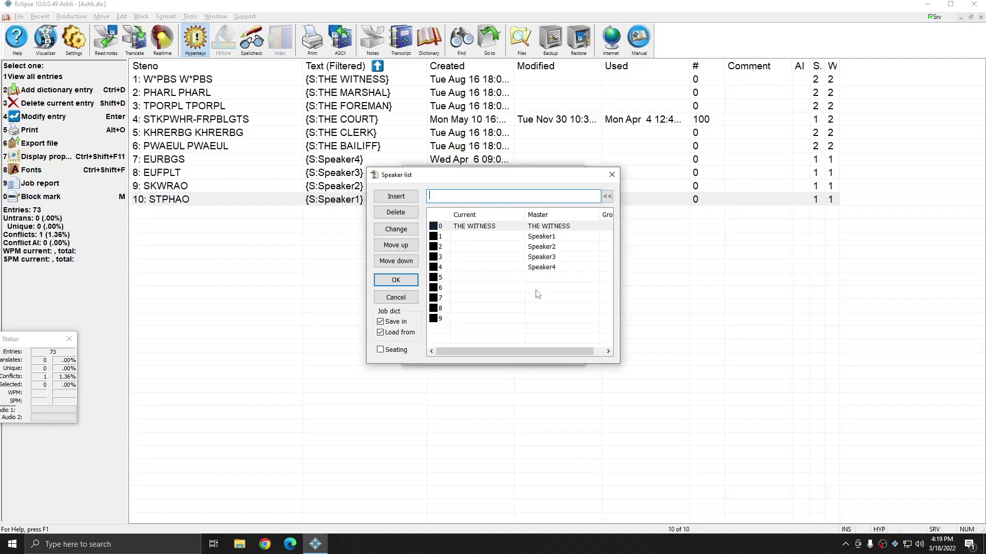